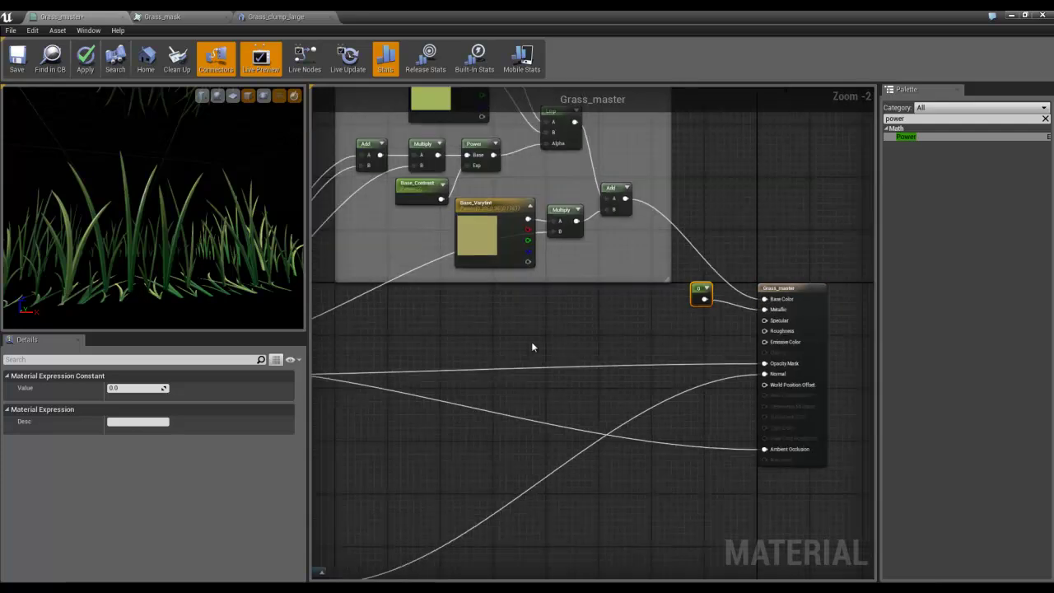
Add a Lerp node with the Power output as Alpha, feeding Grass_master's Roughness.
{"action": "scroll", "coordinate": [507, 304], "scroll_direction": "down", "scroll_amount": 1}
{"action": "scroll", "coordinate": [546, 281], "scroll_direction": "down", "scroll_amount": 1}
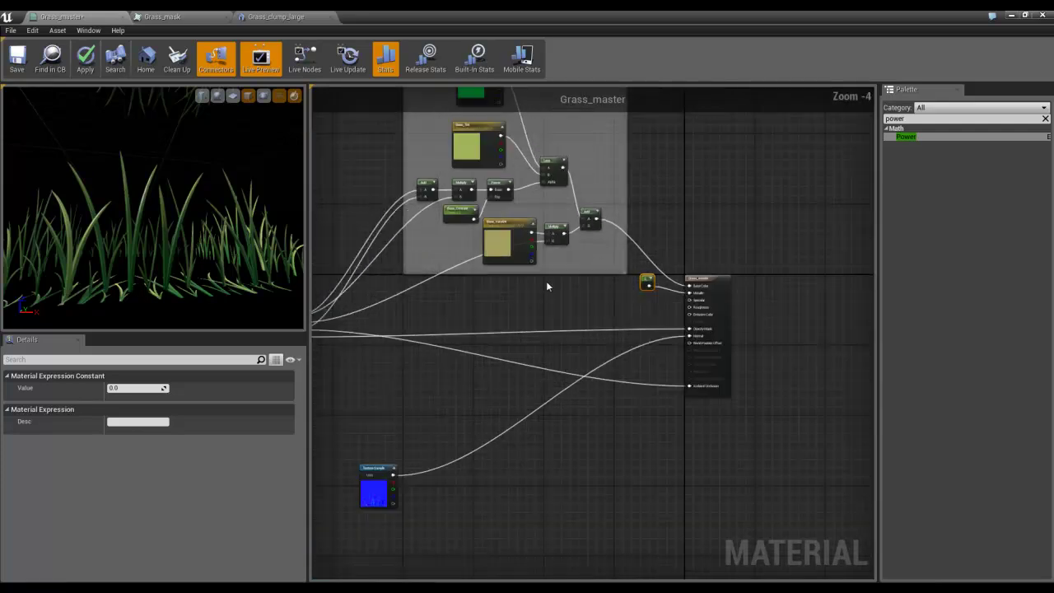
{"action": "scroll", "coordinate": [511, 205], "scroll_direction": "up", "scroll_amount": 1}
{"action": "left_click", "coordinate": [514, 201]}
{"action": "left_click_drag", "start_coordinate": [531, 210], "coordinate": [668, 389]}
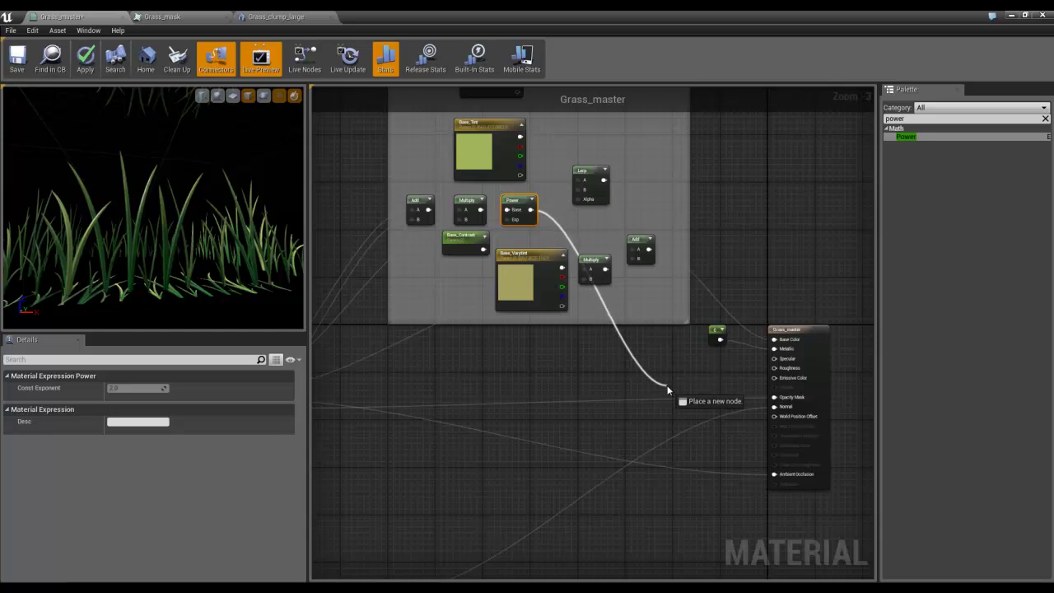
{"action": "left_click_drag", "start_coordinate": [703, 404], "coordinate": [703, 404]}
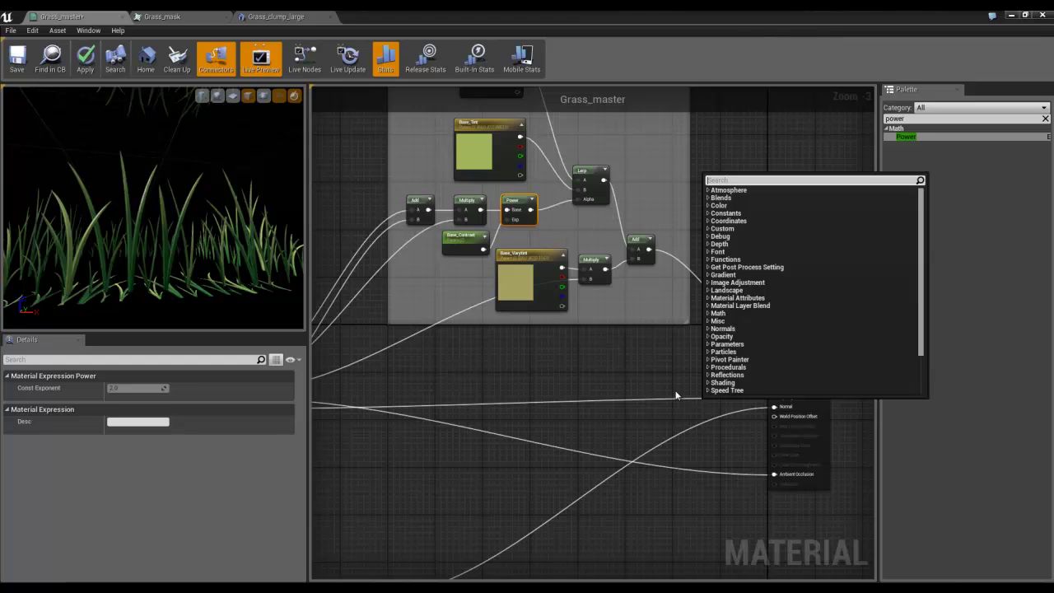
{"action": "type", "text": "lerp"}
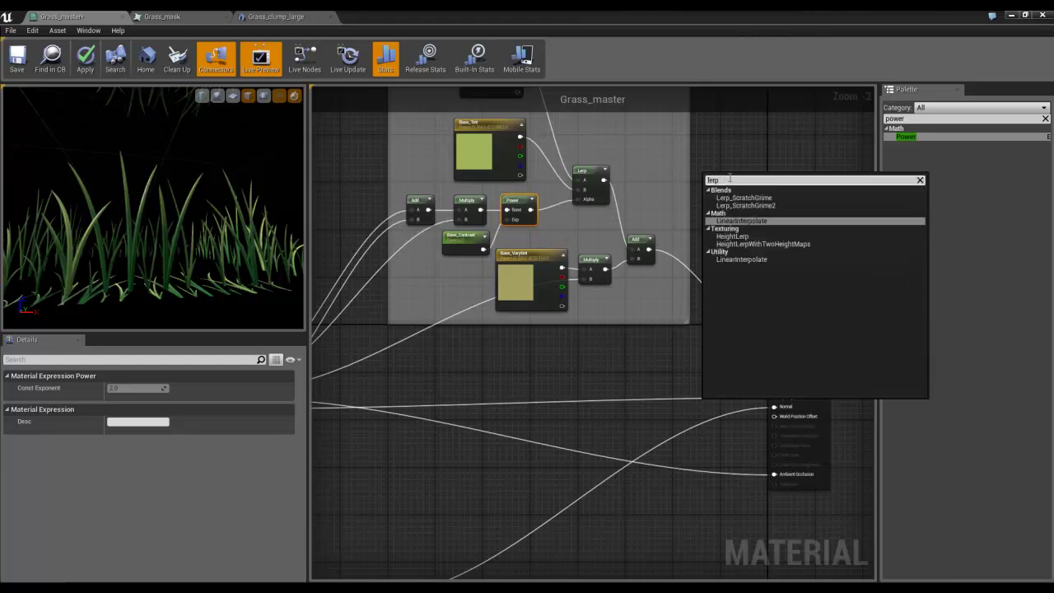
{"action": "key", "text": "Return"}
{"action": "left_click_drag", "start_coordinate": [718, 403], "coordinate": [671, 368]}
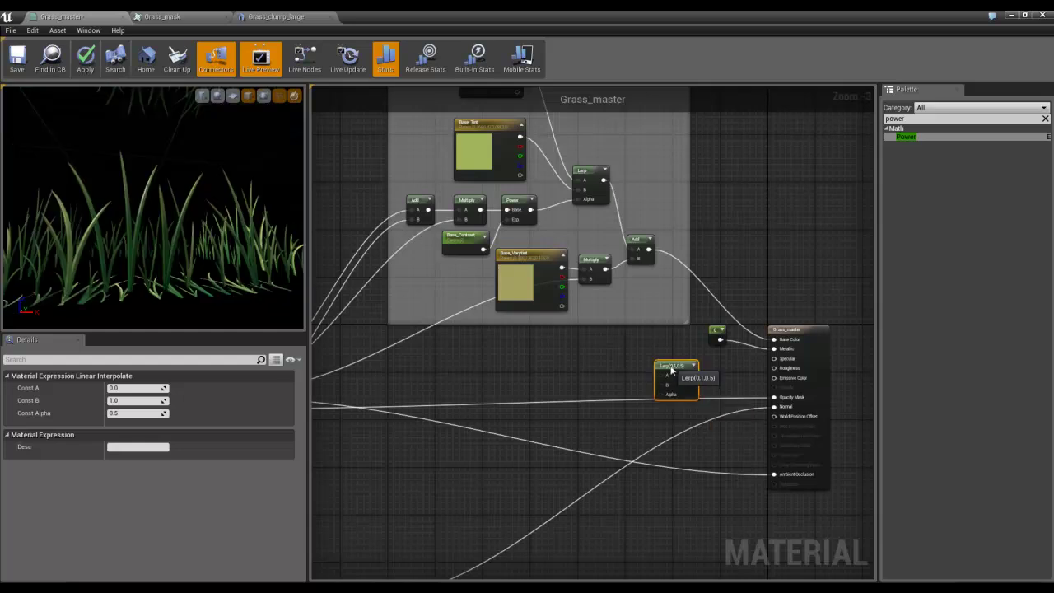
{"action": "left_click_drag", "start_coordinate": [532, 210], "coordinate": [774, 368]}
{"action": "mouse_move", "coordinate": [664, 379]}
{"action": "left_mouse_down"}
{"action": "mouse_move", "coordinate": [701, 381]}
{"action": "mouse_move", "coordinate": [678, 372]}
{"action": "mouse_move", "coordinate": [659, 389]}
{"action": "left_mouse_up"}
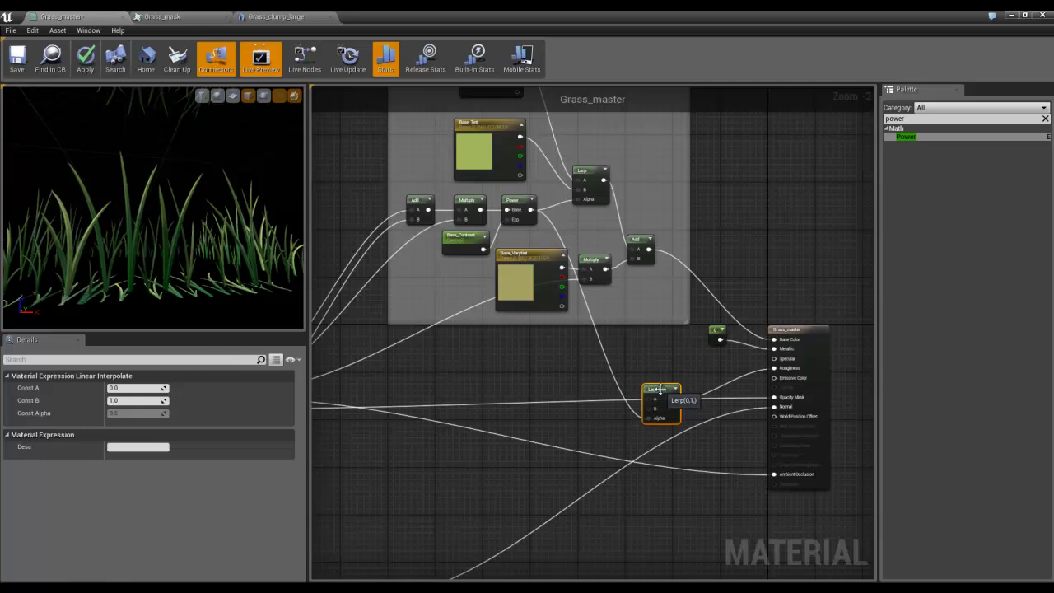
Wire two Constants into the Lerp's A and B inputs, setting B to 1.
{"action": "left_click", "coordinate": [565, 357]}
{"action": "left_click", "coordinate": [572, 382]}
{"action": "left_click_drag", "start_coordinate": [583, 396], "coordinate": [649, 408]}
{"action": "left_click_drag", "start_coordinate": [576, 373], "coordinate": [650, 399]}
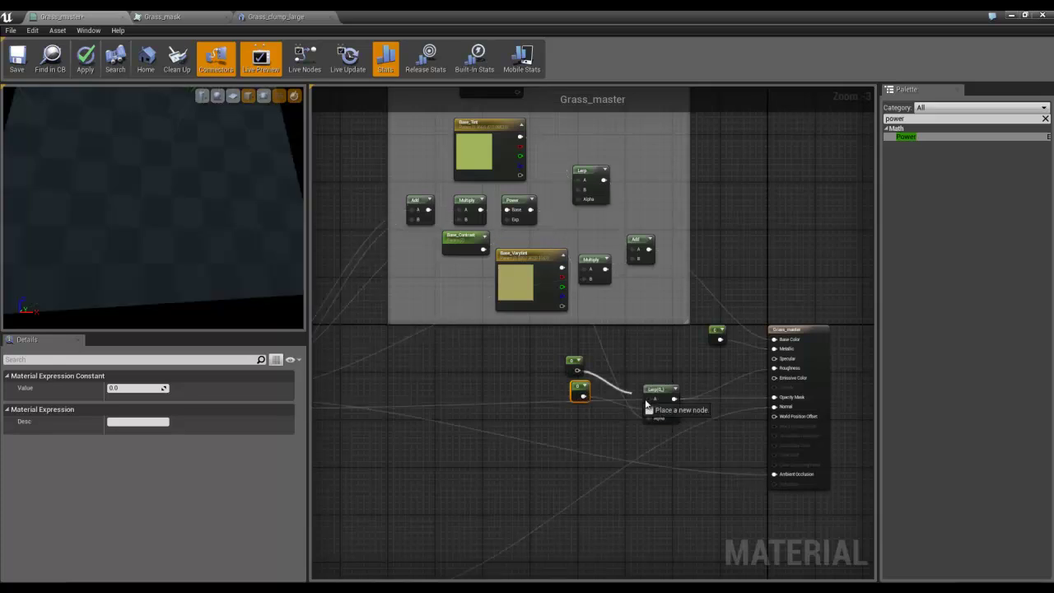
{"action": "left_click", "coordinate": [129, 388]}
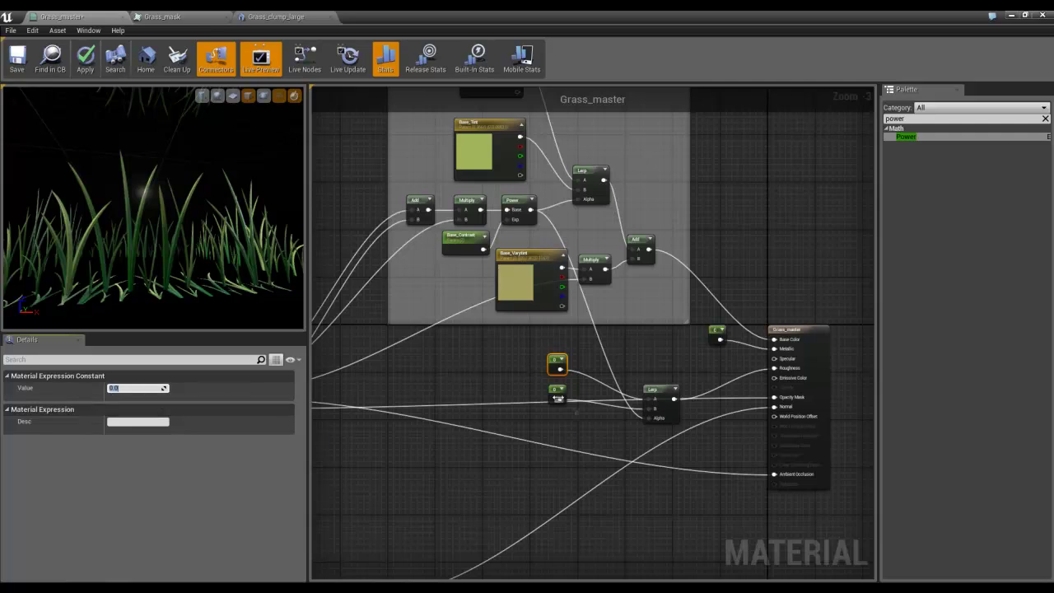
{"action": "left_click", "coordinate": [554, 396]}
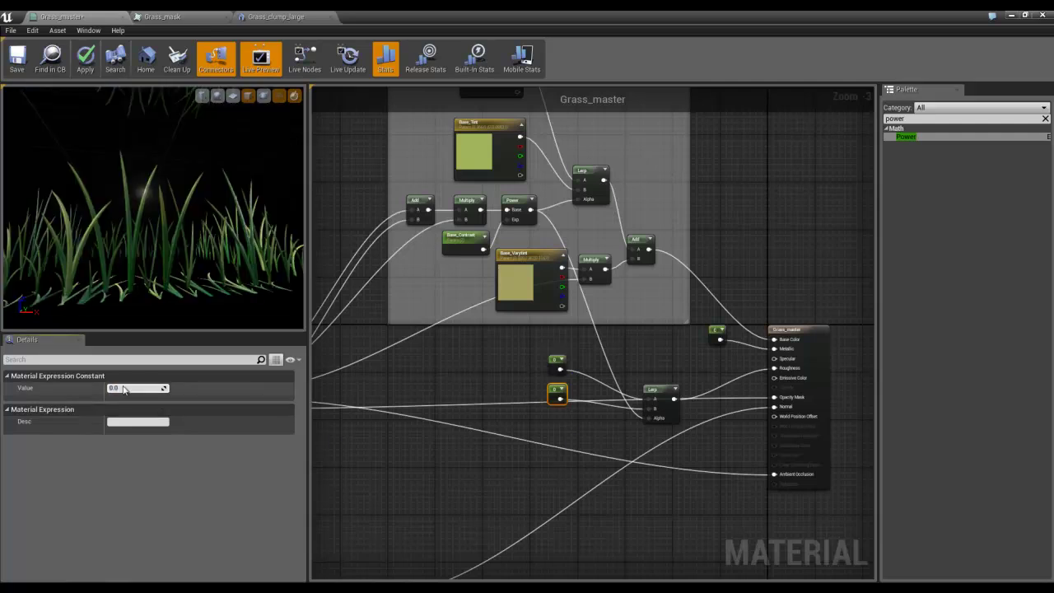
{"action": "type", "text": "1"}
{"action": "key", "text": "Return"}
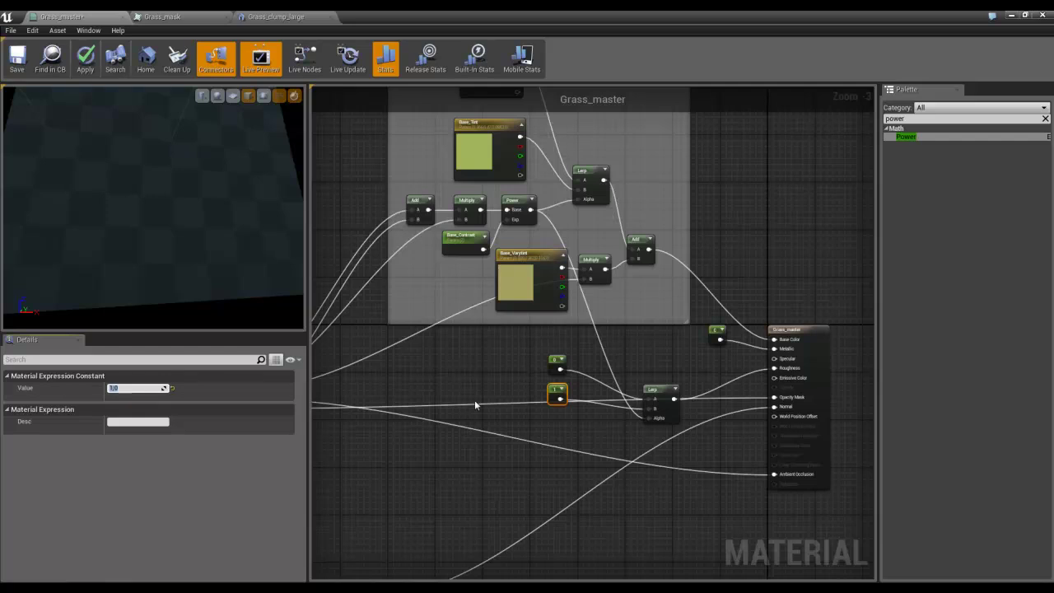
Convert both constants to scalar parameters named Rough_low_clamp and Rough_High_clamp.
{"action": "right_click", "coordinate": [556, 366]}
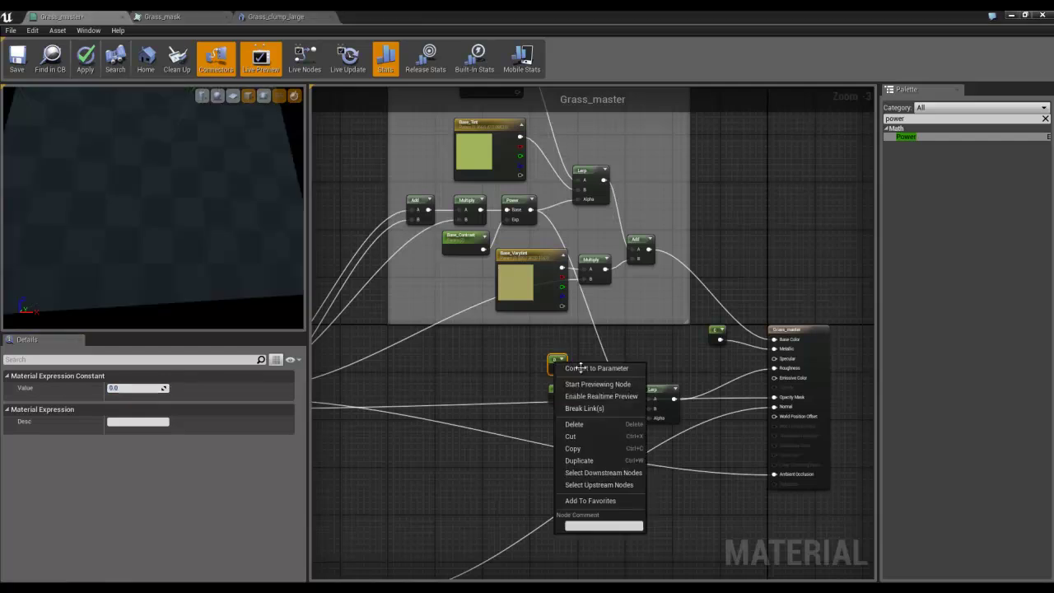
{"action": "left_click", "coordinate": [626, 368]}
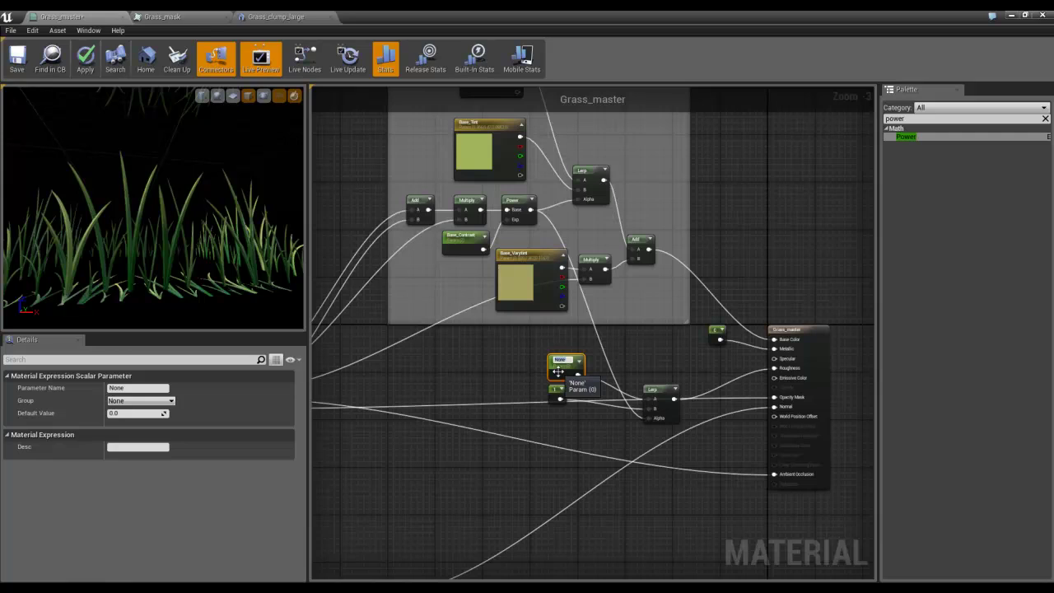
{"action": "type", "text": "ness_low_"}
{"action": "type", "text": "clamp"}
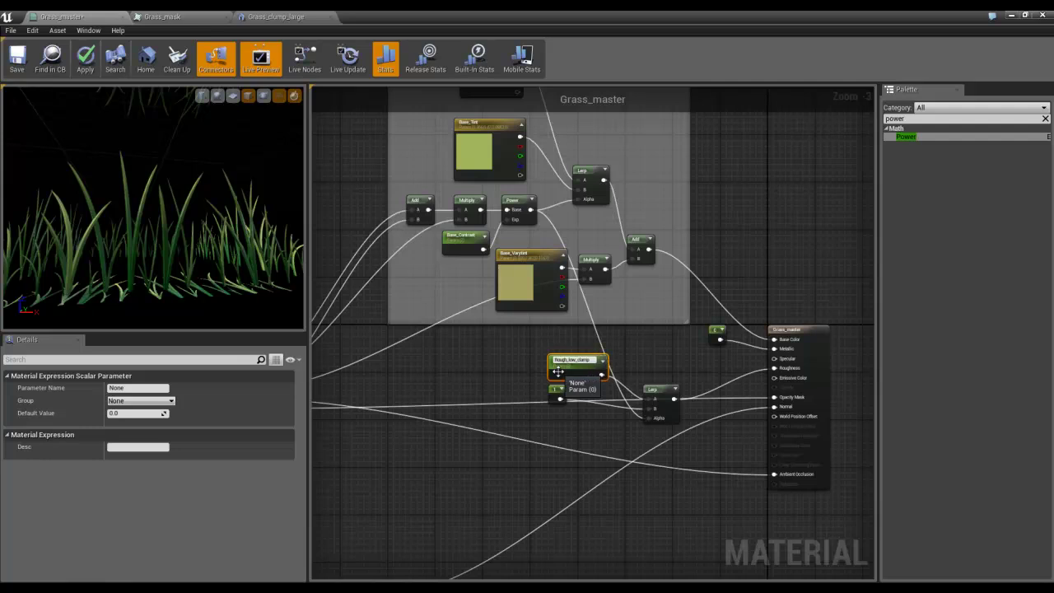
{"action": "key", "text": "Return"}
{"action": "right_click", "coordinate": [556, 395]}
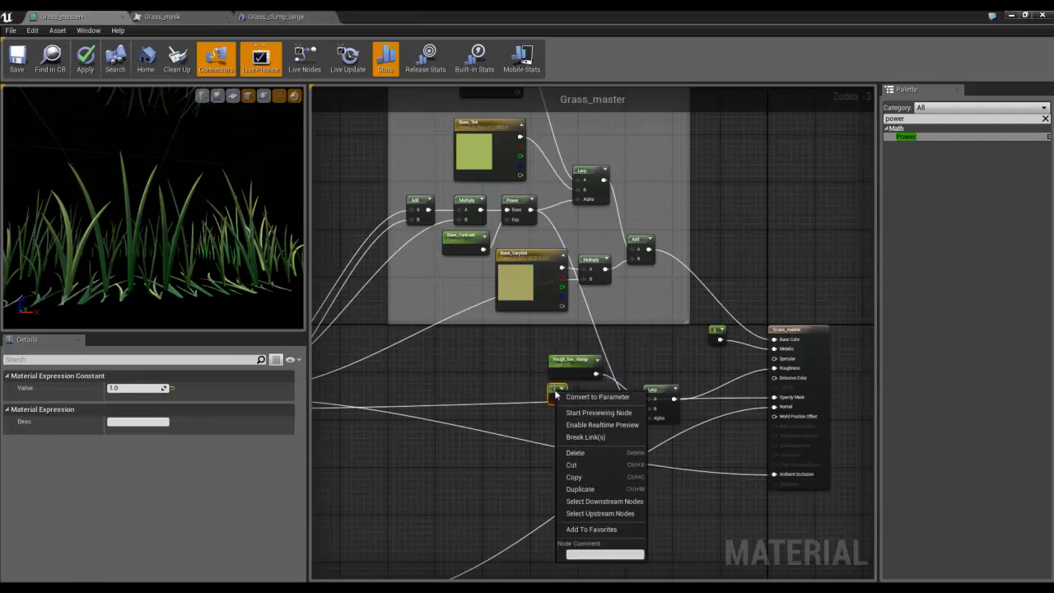
{"action": "left_click", "coordinate": [581, 400]}
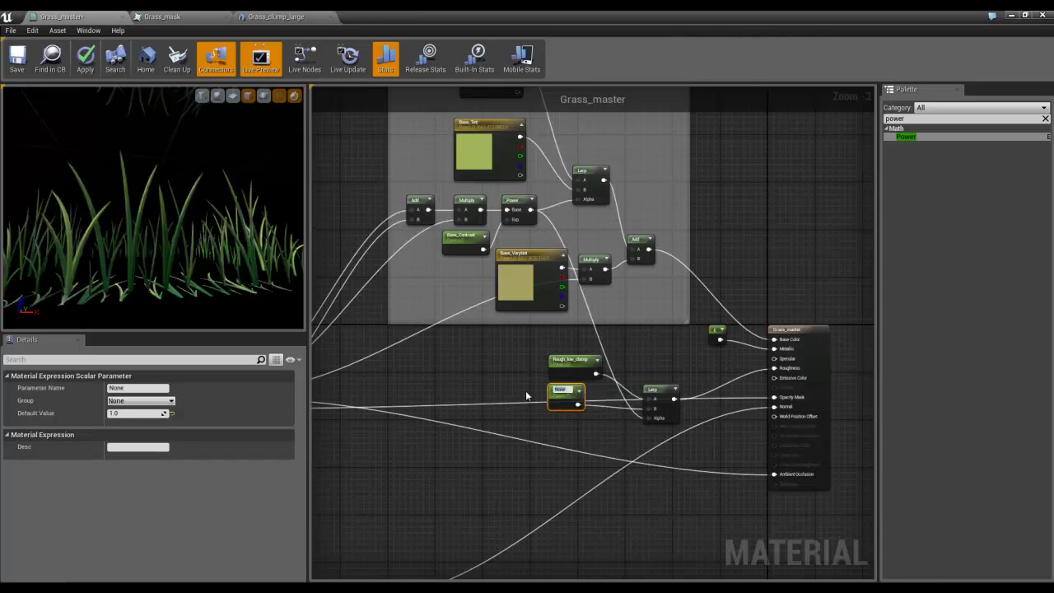
{"action": "type", "text": "Rough_High_clamp"}
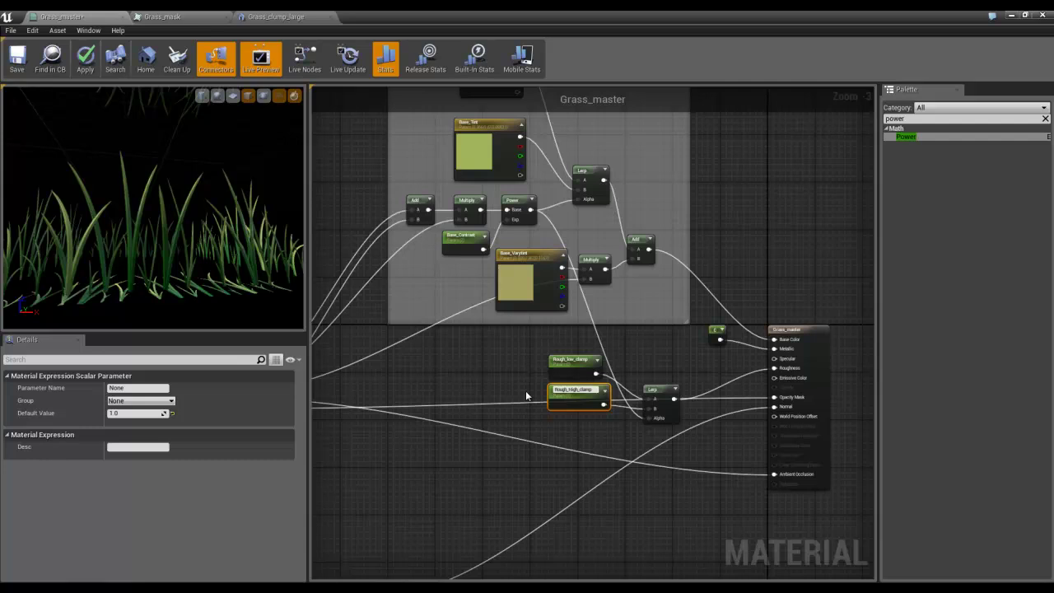
{"action": "key", "text": "Return"}
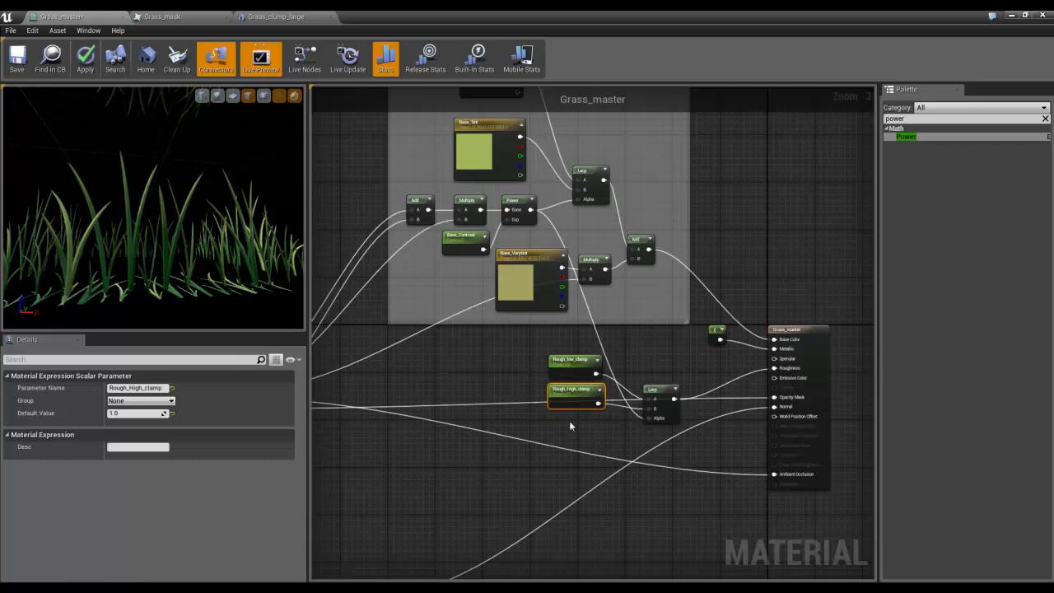
Arrange the Rough_low_clamp, Rough_High_clamp and Lerp nodes close together.
{"action": "left_click_drag", "start_coordinate": [571, 391], "coordinate": [565, 400]}
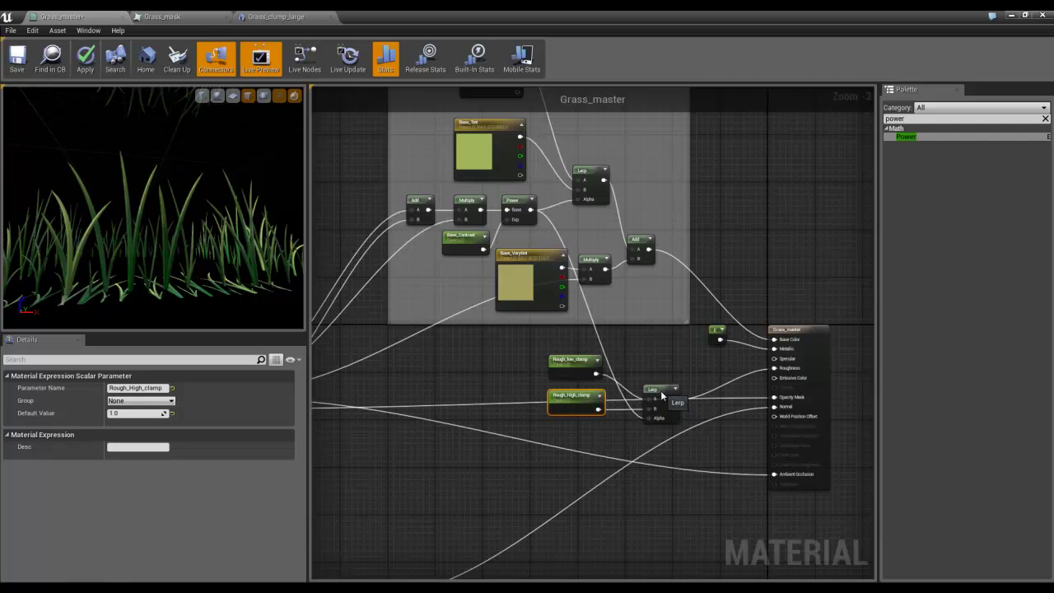
{"action": "left_click_drag", "start_coordinate": [663, 393], "coordinate": [686, 387]}
{"action": "left_click_drag", "start_coordinate": [579, 398], "coordinate": [579, 391]}
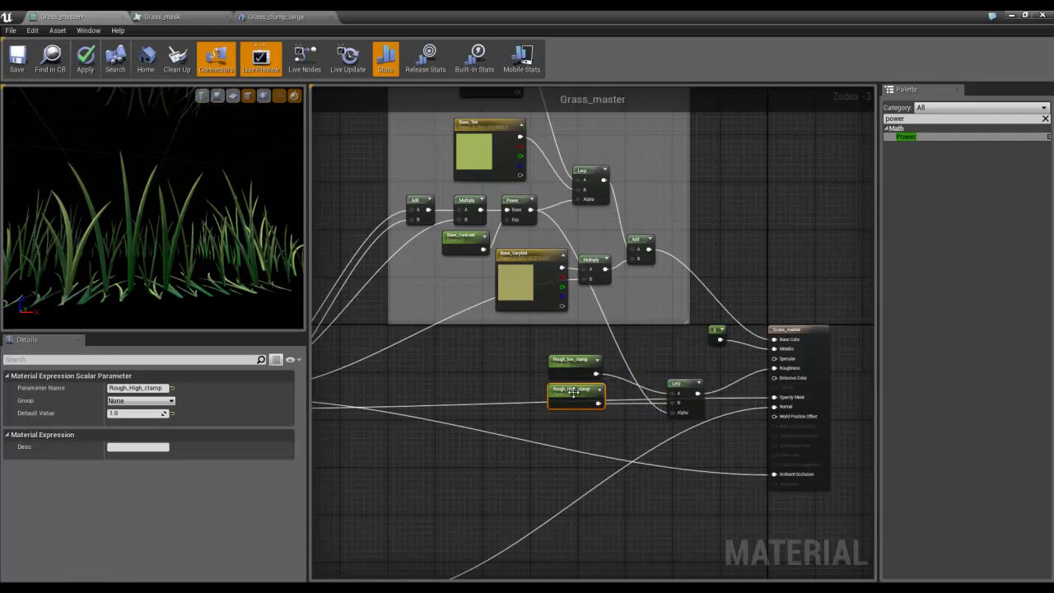
{"action": "left_click_drag", "start_coordinate": [581, 363], "coordinate": [583, 350]}
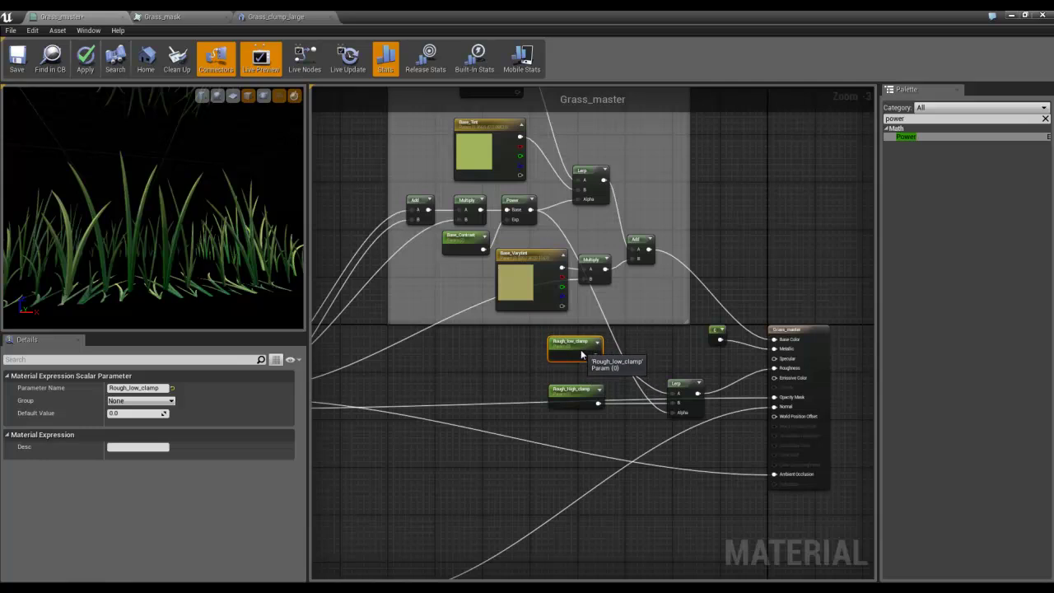
{"action": "left_click", "coordinate": [570, 392]}
{"action": "left_click_drag", "start_coordinate": [570, 392], "coordinate": [571, 375]}
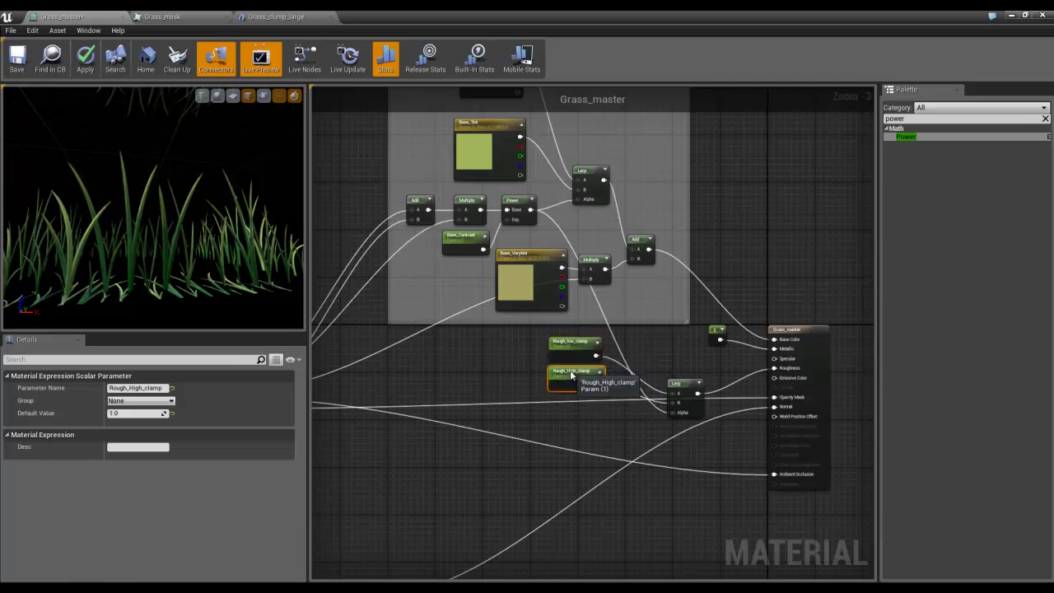
{"action": "left_click", "coordinate": [604, 409]}
{"action": "left_click_drag", "start_coordinate": [682, 386], "coordinate": [664, 357]}
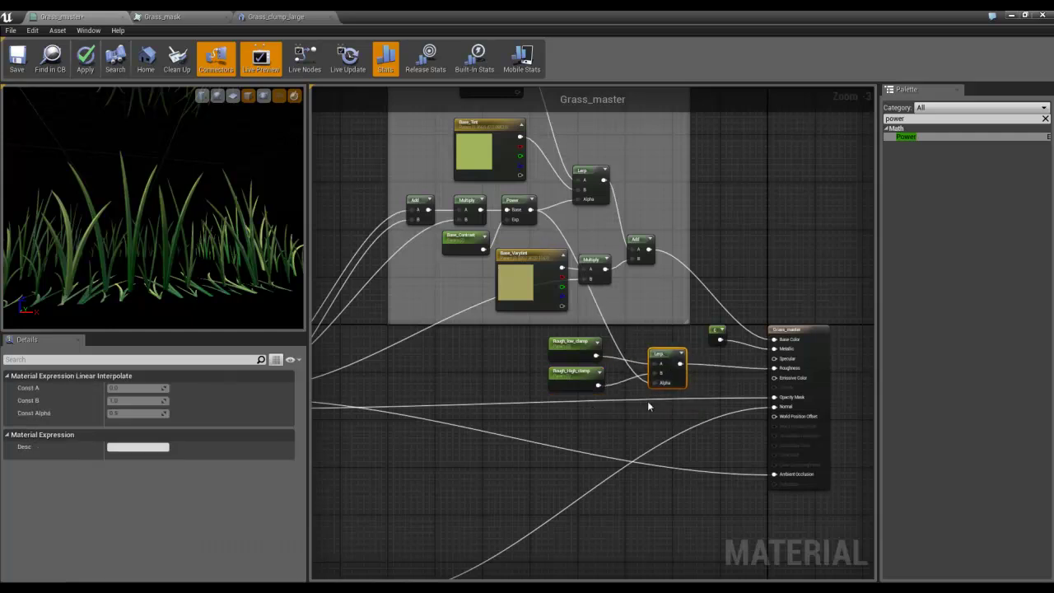
{"action": "scroll", "coordinate": [633, 435], "scroll_direction": "down", "scroll_amount": 1}
Wrap the three roughness nodes in a comment titled Roughness, positioned below Albedo.
{"action": "left_click_drag", "start_coordinate": [554, 360], "coordinate": [682, 419]}
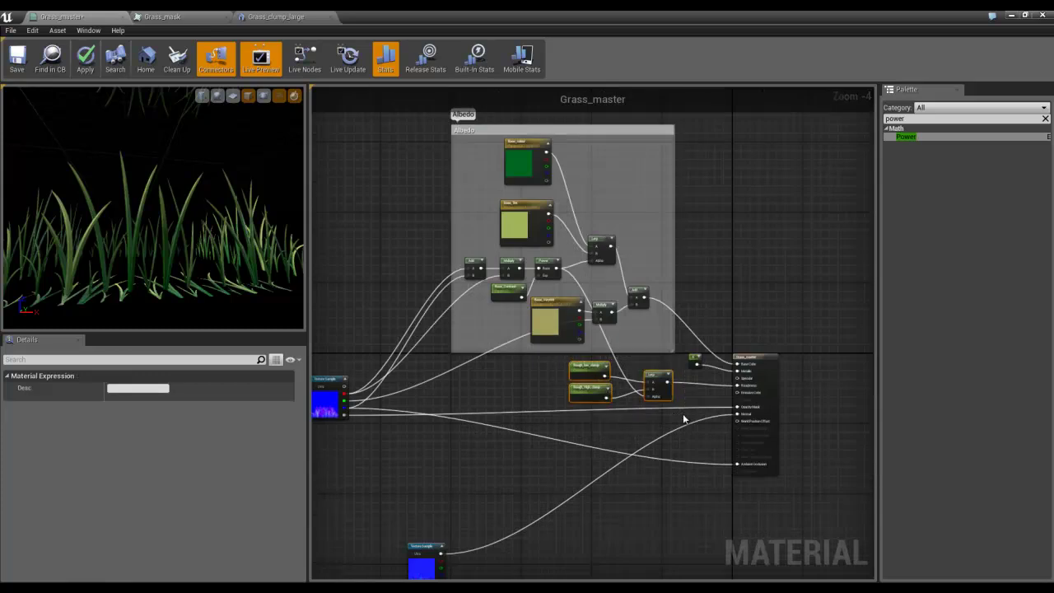
{"action": "key", "text": "c"}
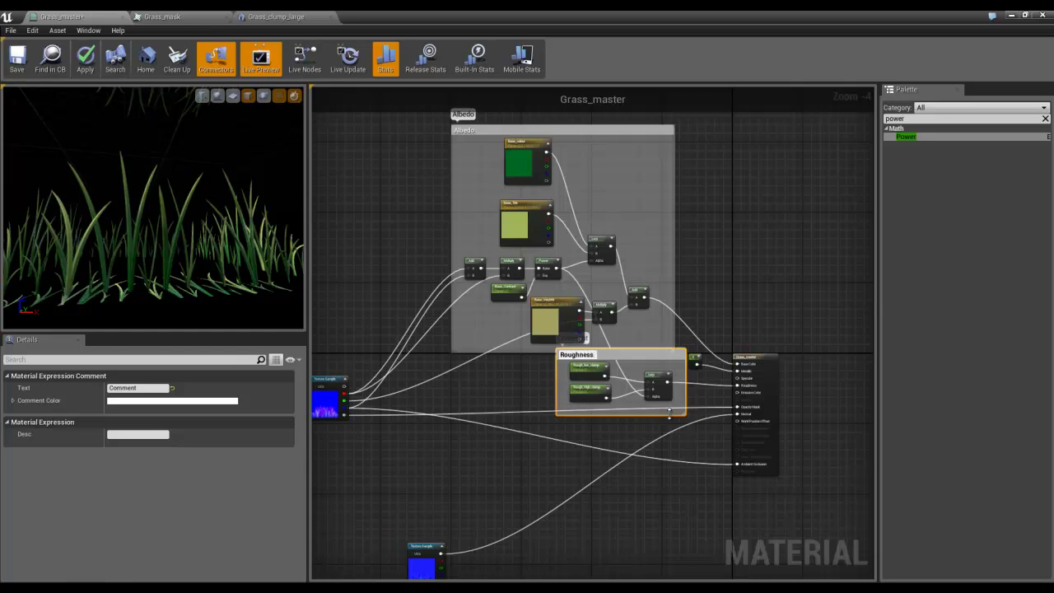
{"action": "key", "text": "Return"}
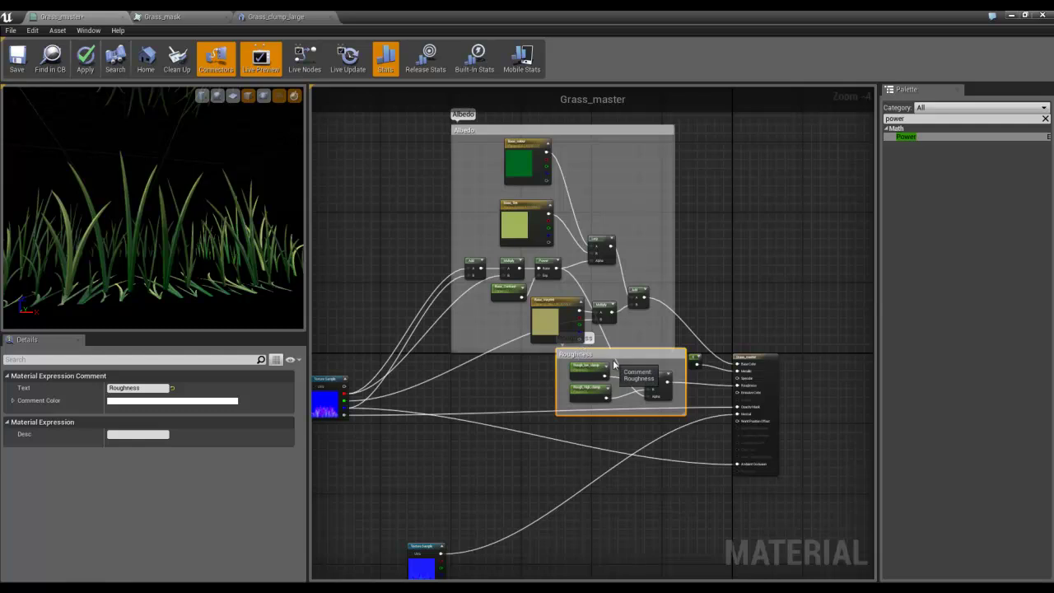
{"action": "left_click_drag", "start_coordinate": [609, 359], "coordinate": [588, 380]}
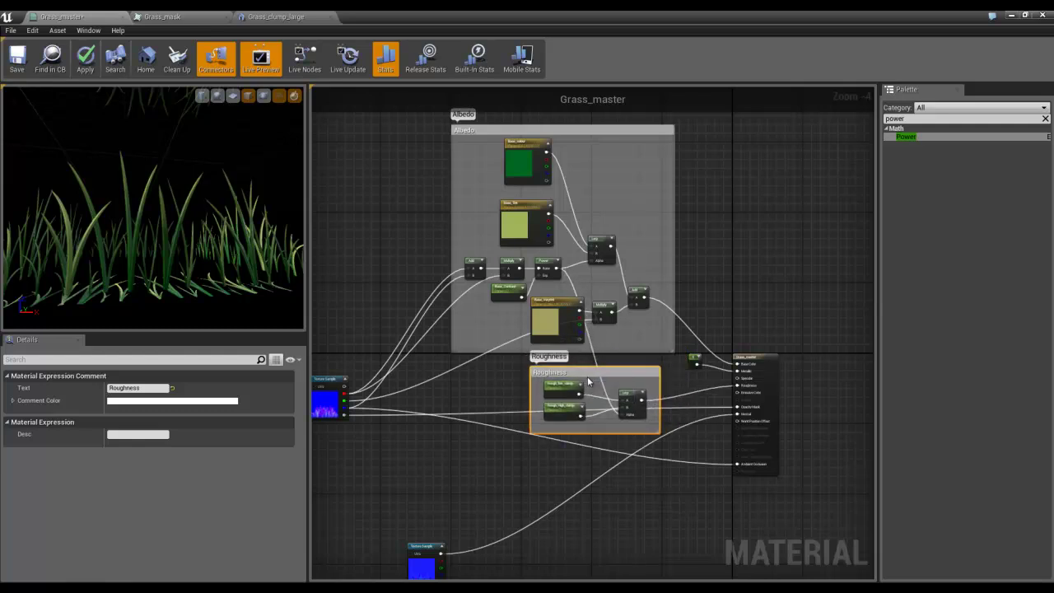
Orbit and zoom the material preview to inspect the grass mesh.
{"action": "left_click", "coordinate": [629, 485]}
{"action": "scroll", "coordinate": [632, 482], "scroll_direction": "down", "scroll_amount": 2}
{"action": "scroll", "coordinate": [611, 514], "scroll_direction": "up", "scroll_amount": 1}
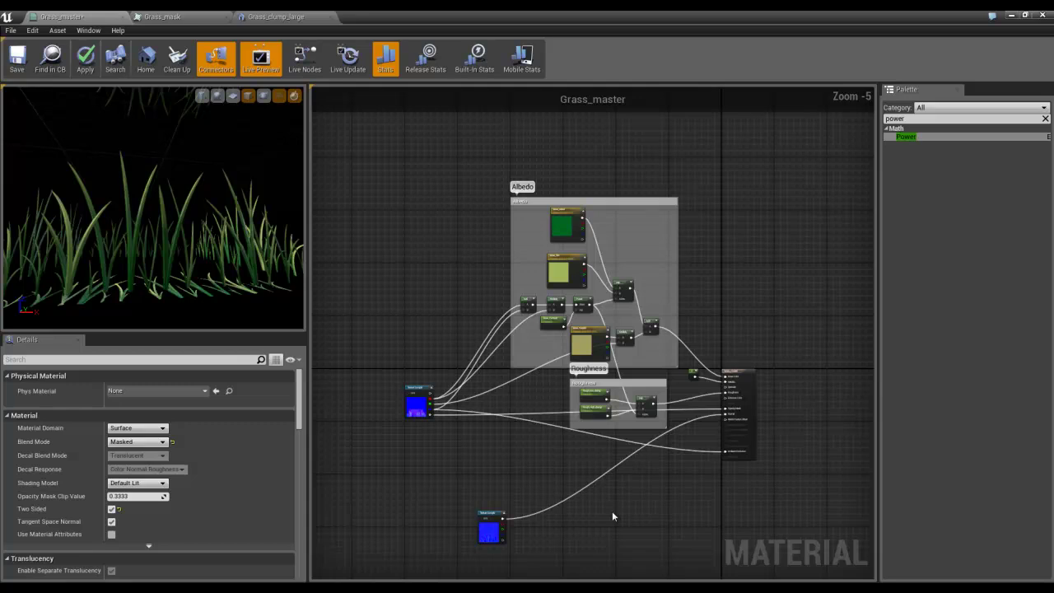
{"action": "scroll", "coordinate": [612, 514], "scroll_direction": "up", "scroll_amount": 2}
{"action": "scroll", "coordinate": [610, 515], "scroll_direction": "down", "scroll_amount": 2}
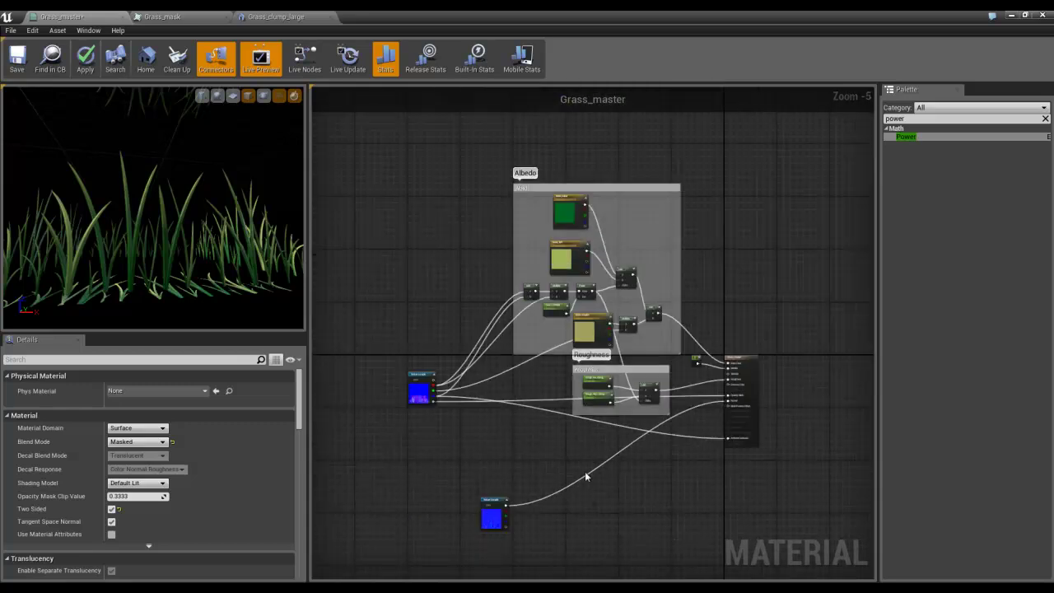
{"action": "scroll", "coordinate": [580, 382], "scroll_direction": "up", "scroll_amount": 2}
{"action": "left_click_drag", "start_coordinate": [210, 295], "coordinate": [264, 262]}
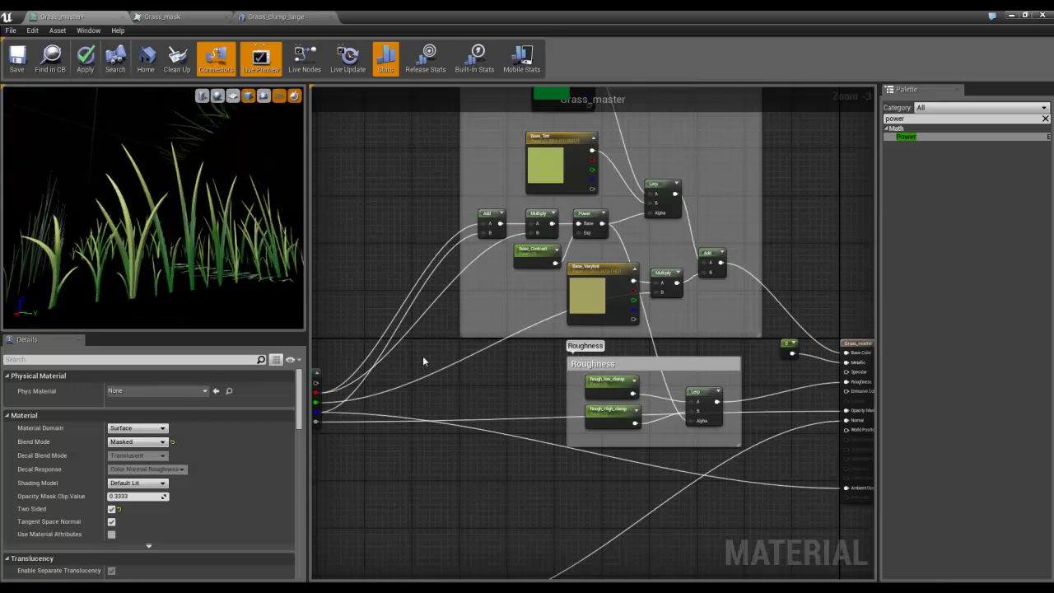
{"action": "scroll", "coordinate": [495, 362], "scroll_direction": "down", "scroll_amount": 2}
{"action": "scroll", "coordinate": [511, 478], "scroll_direction": "up", "scroll_amount": 1}
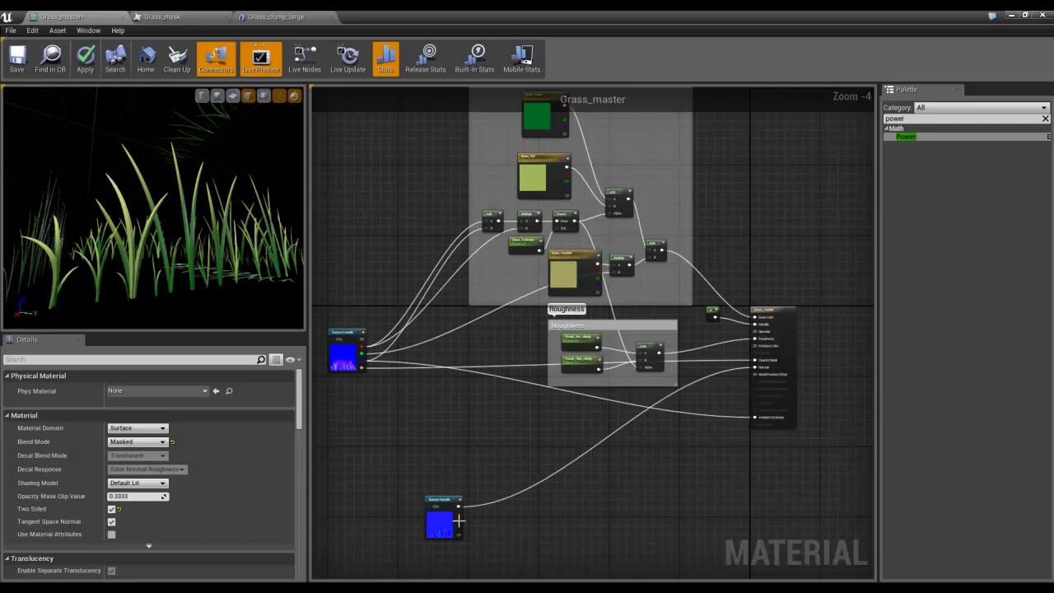
Move the normal-map Texture Sample up toward Roughness and apply the material.
{"action": "left_click", "coordinate": [466, 504]}
{"action": "left_click_drag", "start_coordinate": [517, 486], "coordinate": [536, 446]}
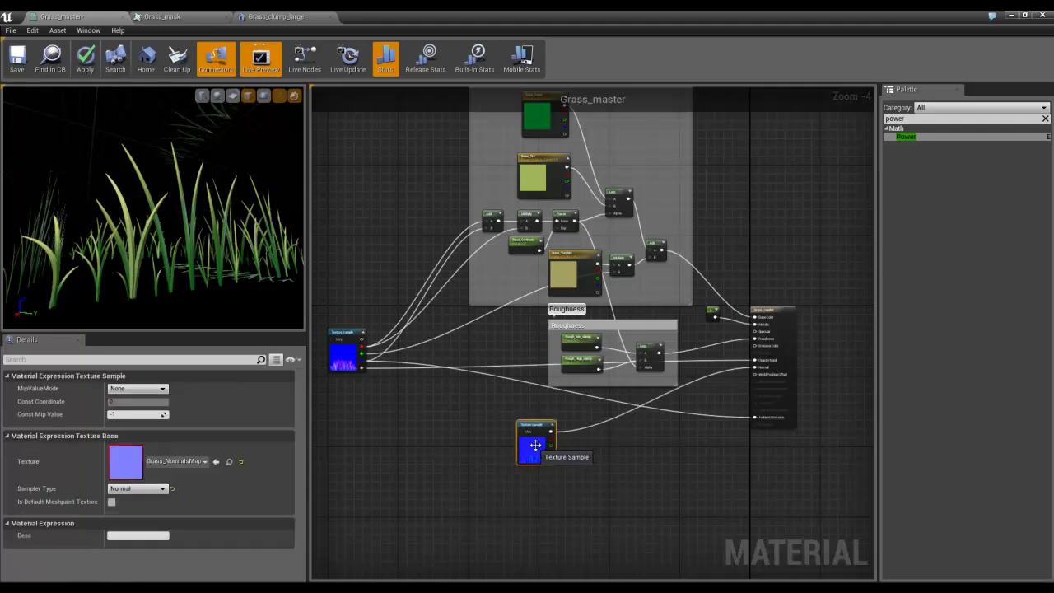
{"action": "scroll", "coordinate": [633, 438], "scroll_direction": "up", "scroll_amount": 1}
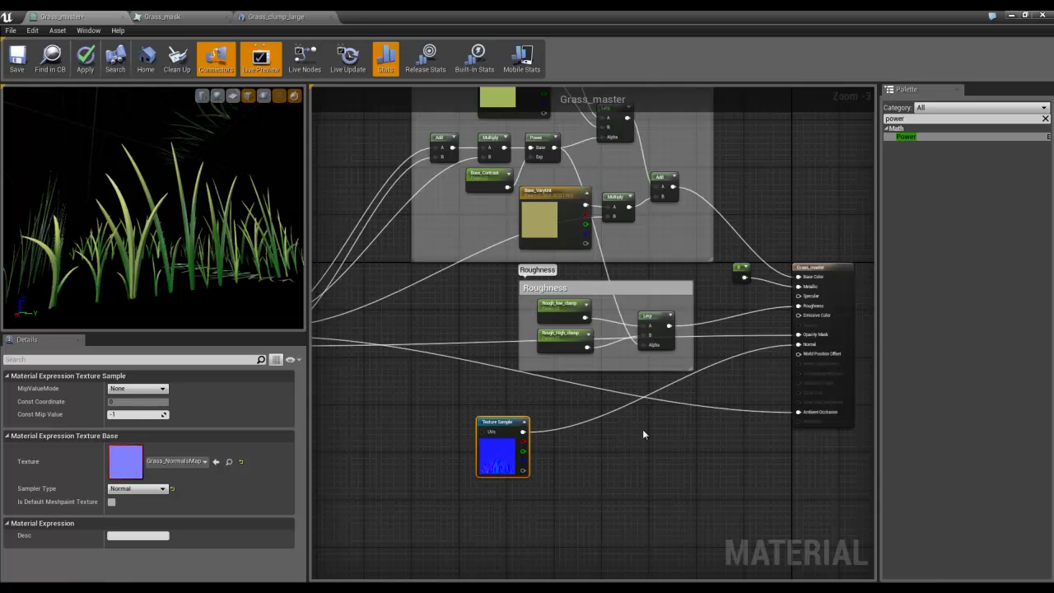
{"action": "left_click", "coordinate": [87, 45]}
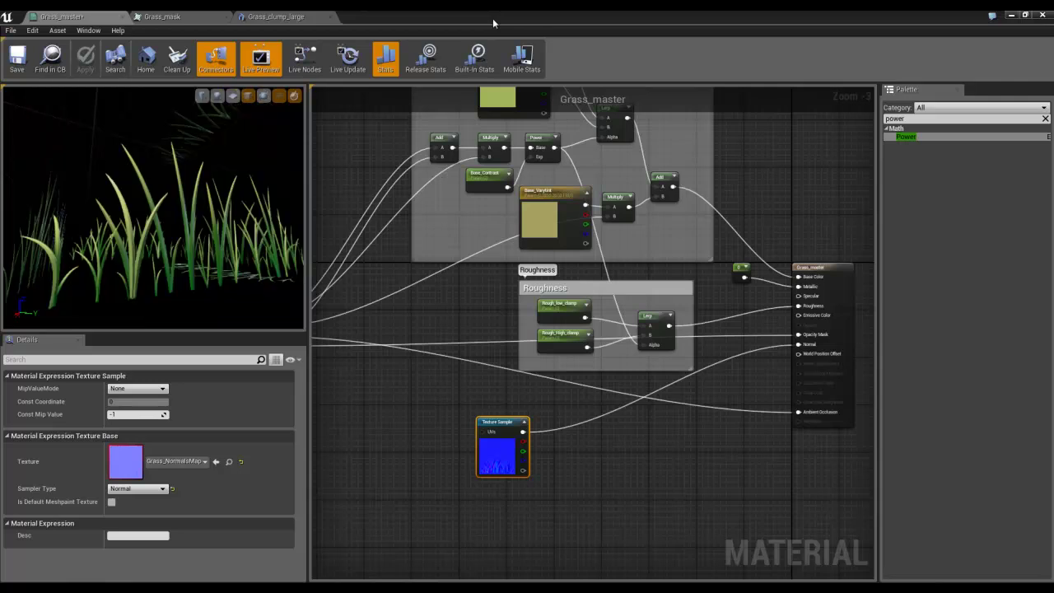
Move the material editor aside and fly the level camera around the grass patch.
{"action": "left_click_drag", "start_coordinate": [492, 18], "coordinate": [1053, 43]}
{"action": "left_click_drag", "start_coordinate": [461, 370], "coordinate": [446, 339]}
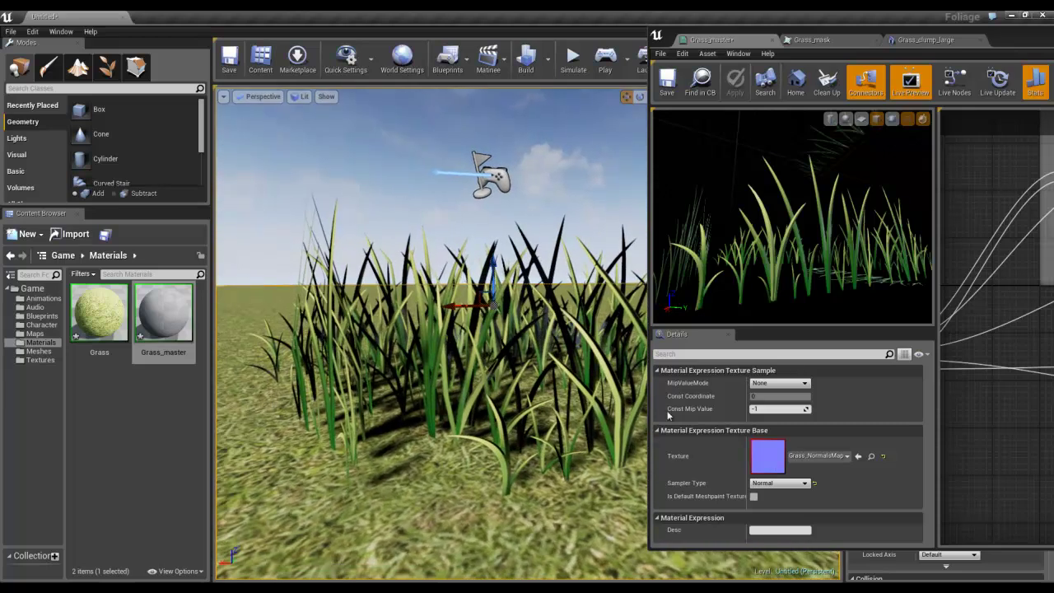
{"action": "left_click_drag", "start_coordinate": [771, 257], "coordinate": [722, 269]}
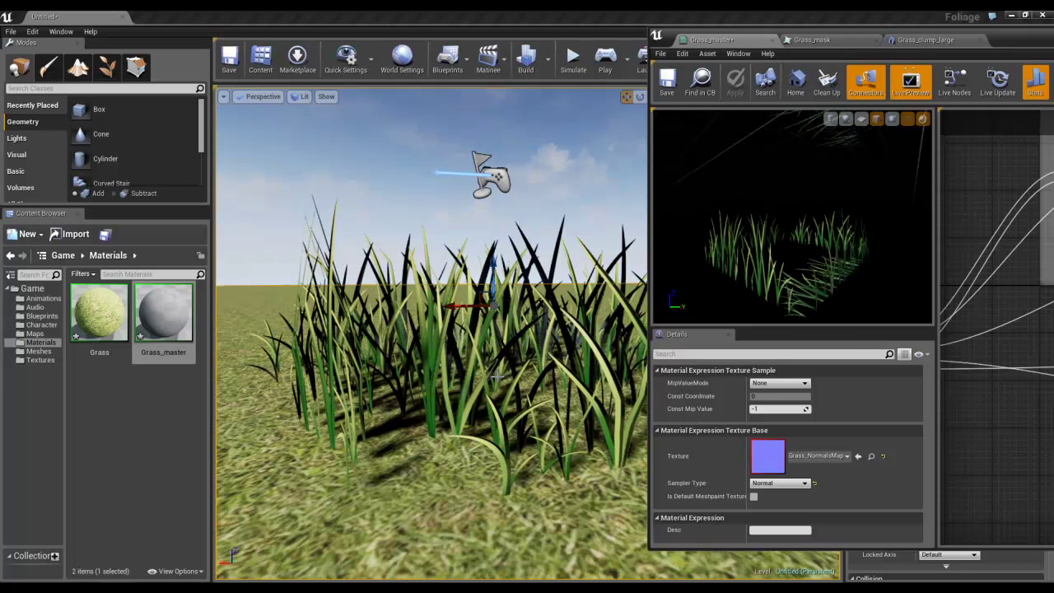
{"action": "mouse_move", "coordinate": [495, 378]}
{"action": "right_mouse_down"}
{"action": "mouse_move", "coordinate": [621, 375]}
{"action": "mouse_move", "coordinate": [548, 391]}
{"action": "mouse_move", "coordinate": [504, 377]}
{"action": "right_mouse_up"}
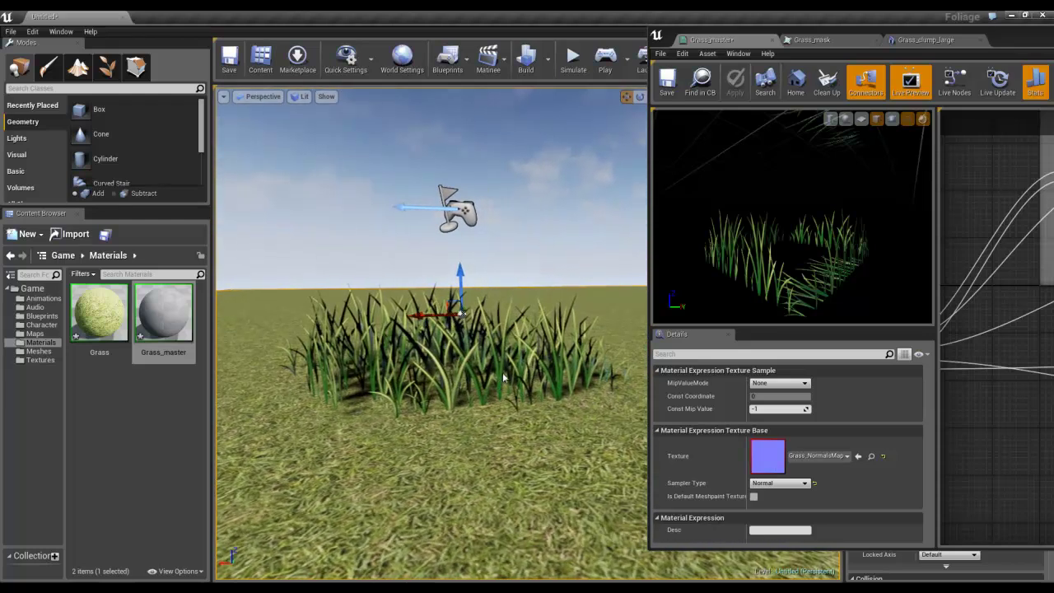
Add a TwoSidedSign node from the Palette and restore the editor window layout.
{"action": "double_click", "coordinate": [1002, 38]}
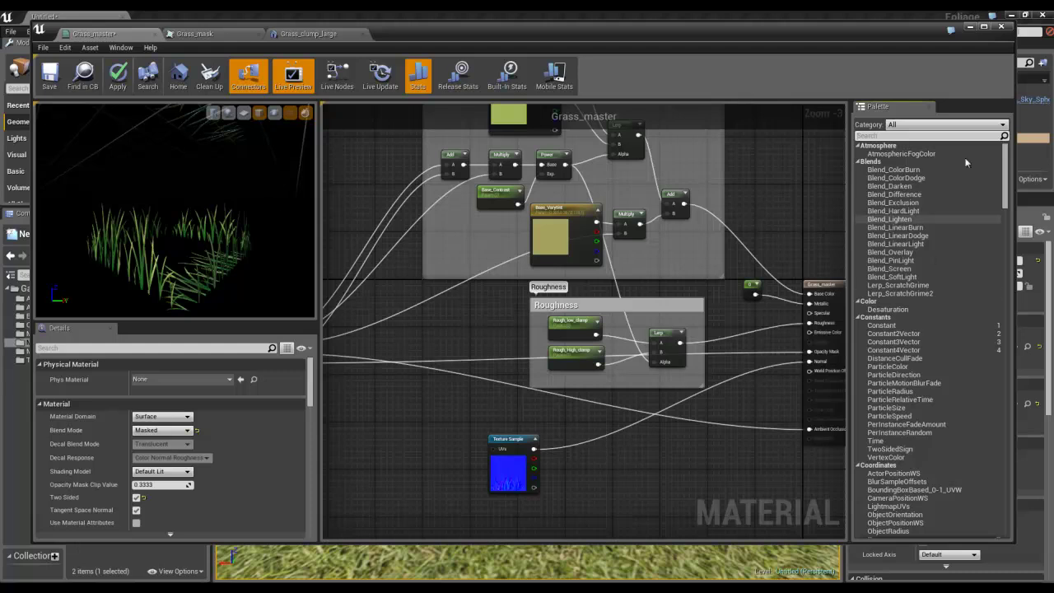
{"action": "left_click", "coordinate": [883, 135]}
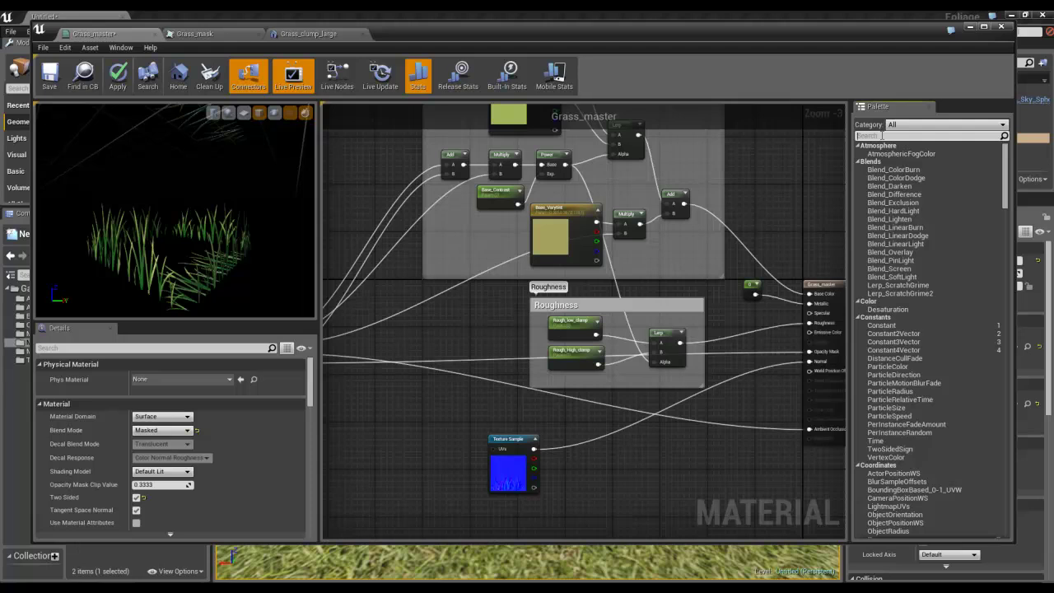
{"action": "type", "text": "side"}
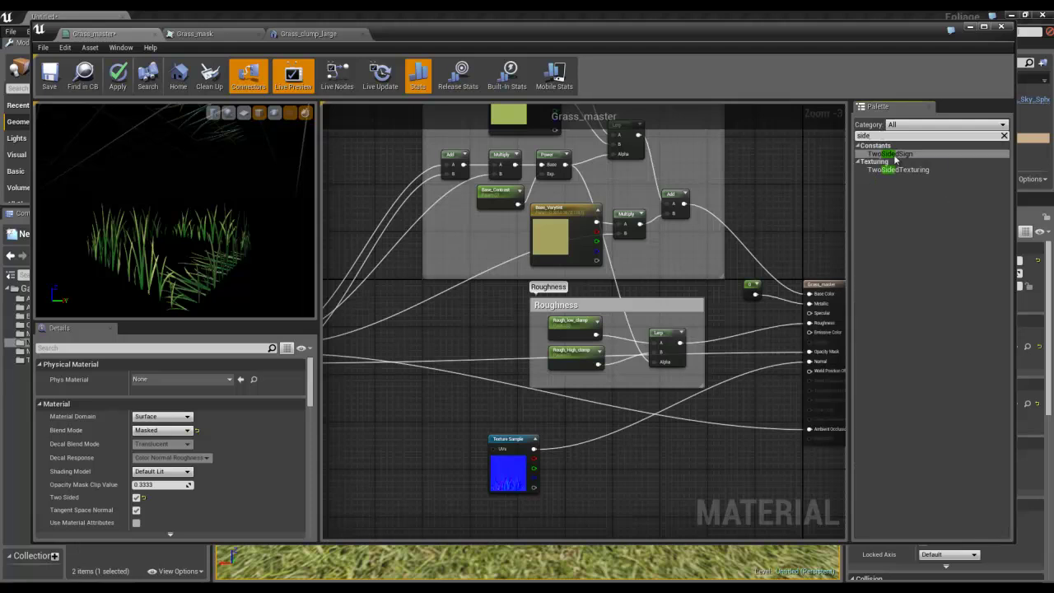
{"action": "left_click_drag", "start_coordinate": [889, 154], "coordinate": [580, 490]}
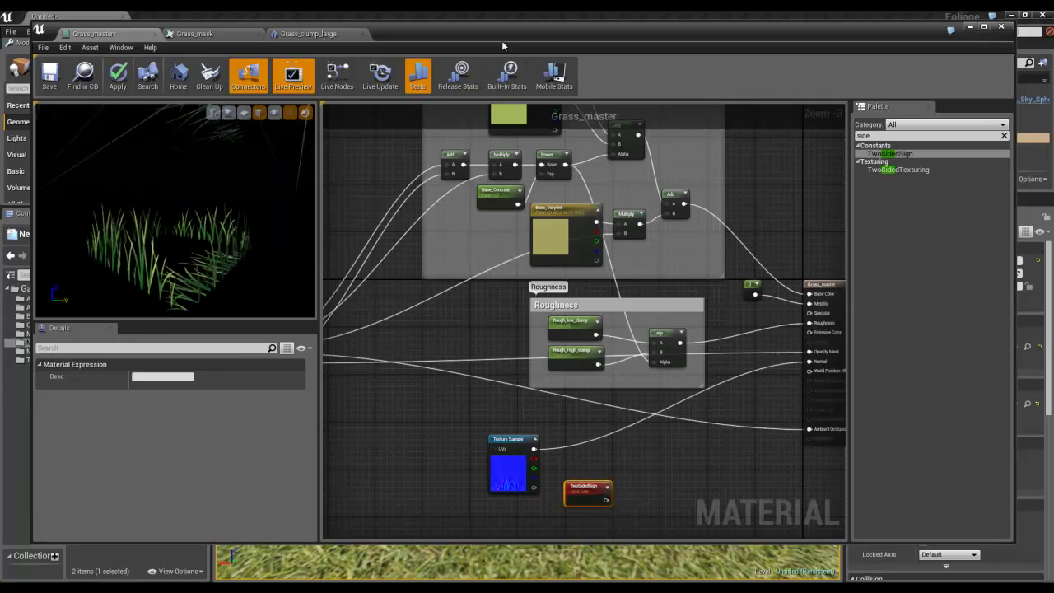
{"action": "left_click_drag", "start_coordinate": [469, 32], "coordinate": [869, 43]}
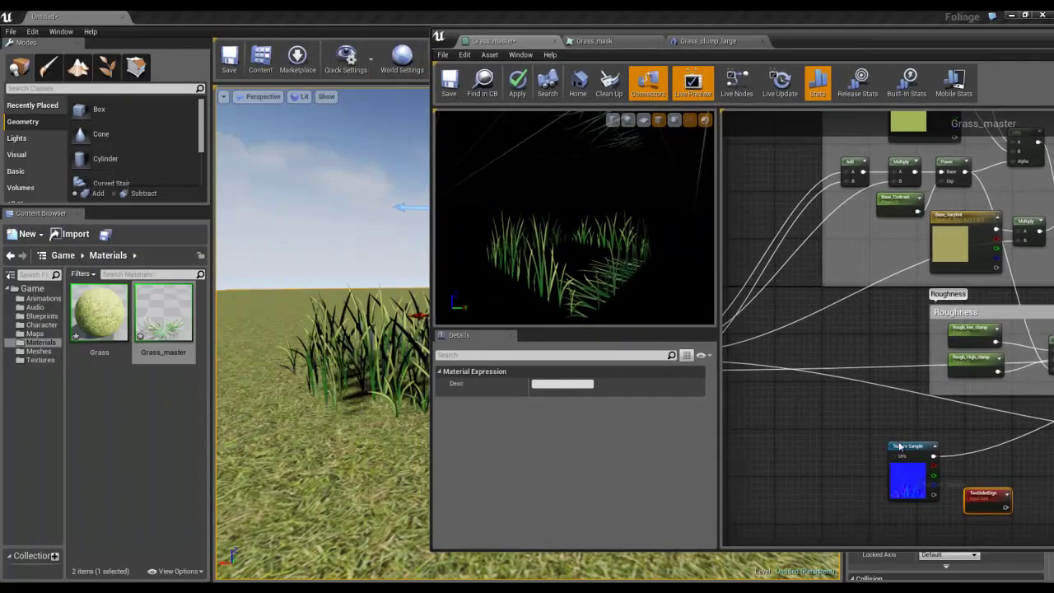
{"action": "left_click_drag", "start_coordinate": [642, 26], "coordinate": [517, 36]}
{"action": "left_click_drag", "start_coordinate": [817, 48], "coordinate": [507, 27]}
{"action": "left_click", "coordinate": [765, 32]}
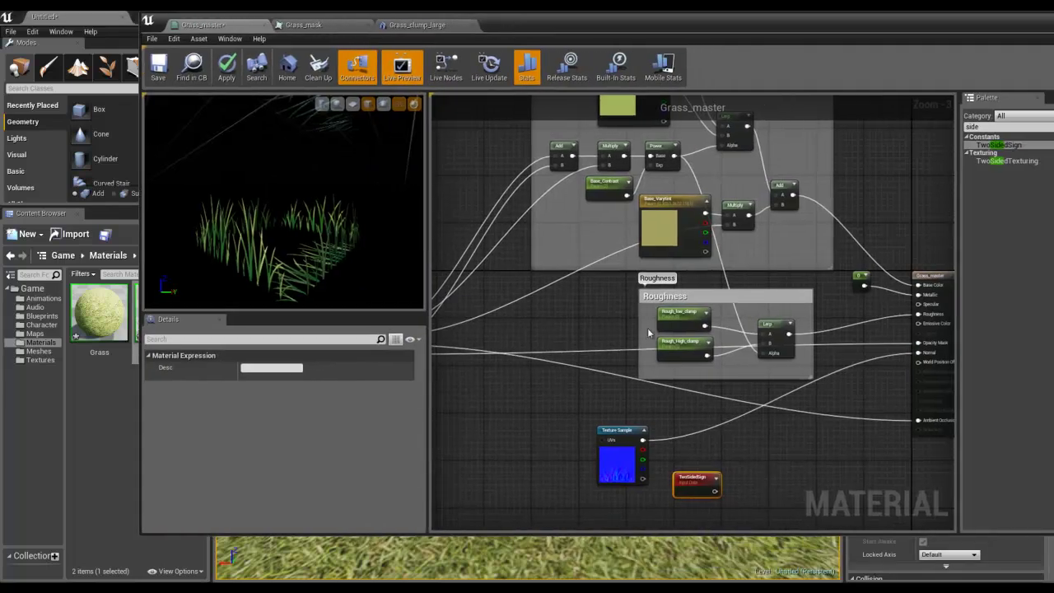
Multiply the normal map by TwoSidedSign into the Normal input and apply.
{"action": "left_click", "coordinate": [716, 453]}
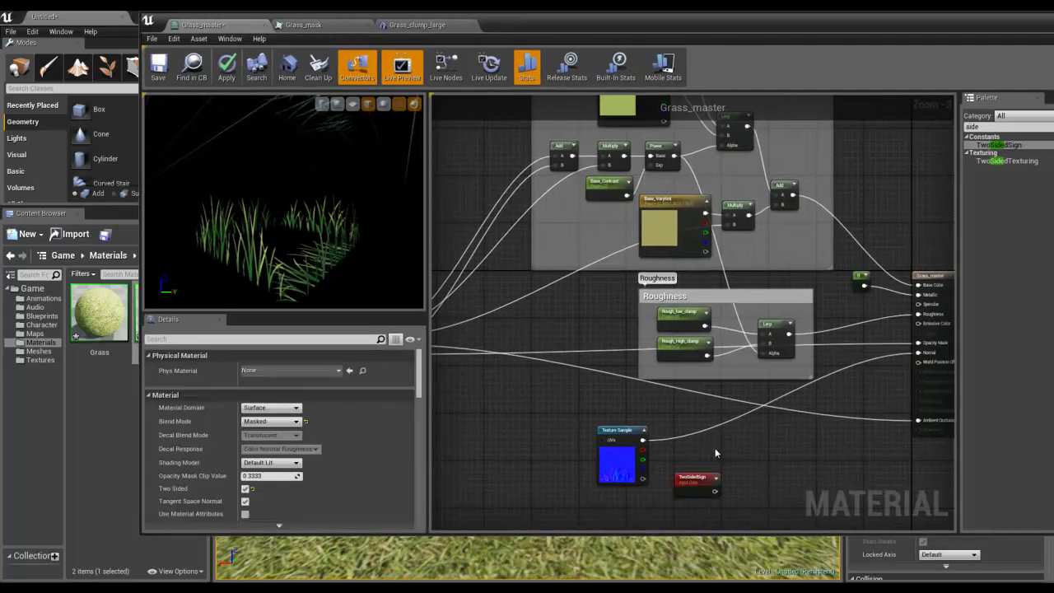
{"action": "left_click", "coordinate": [720, 442]}
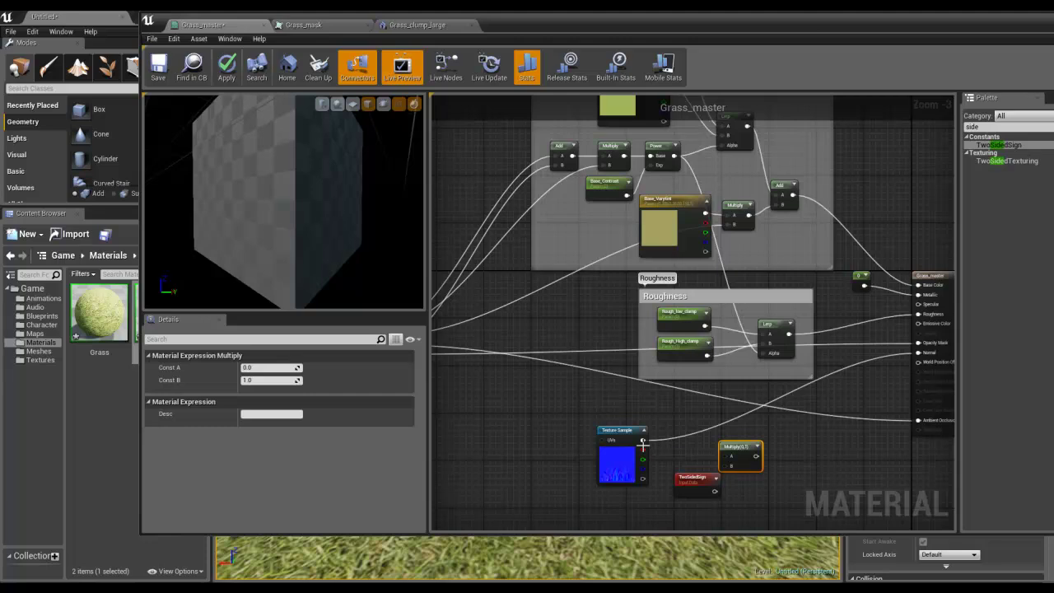
{"action": "left_click_drag", "start_coordinate": [646, 444], "coordinate": [921, 360]}
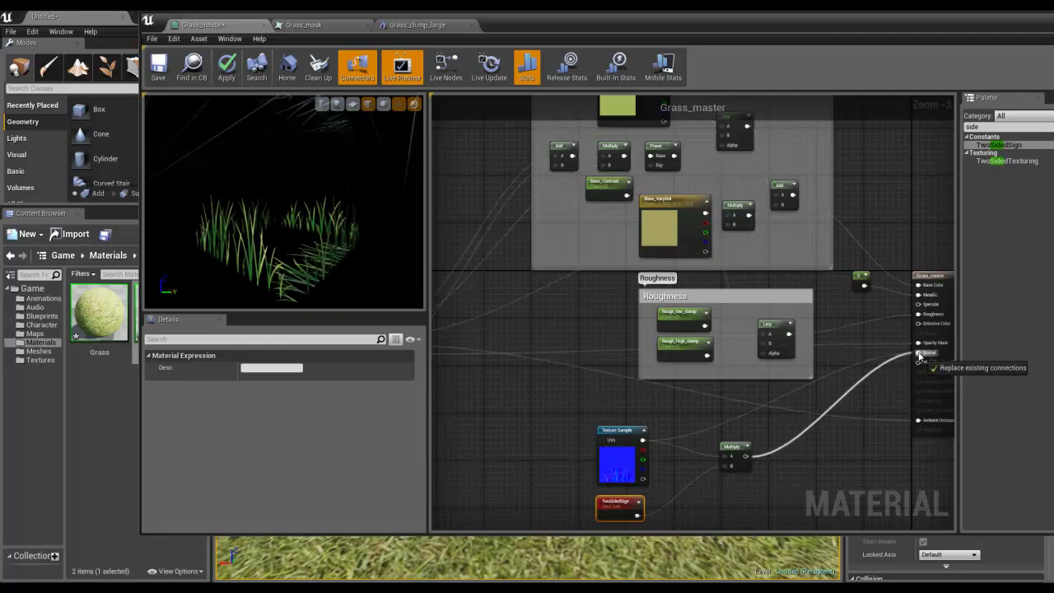
{"action": "left_click_drag", "start_coordinate": [921, 356], "coordinate": [919, 353]}
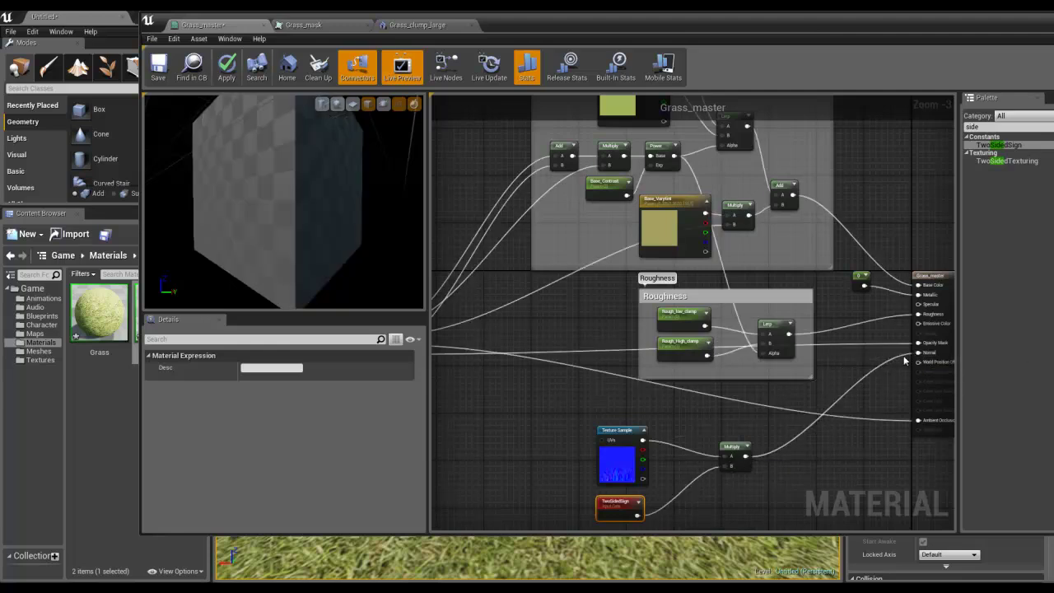
{"action": "left_click", "coordinate": [225, 69]}
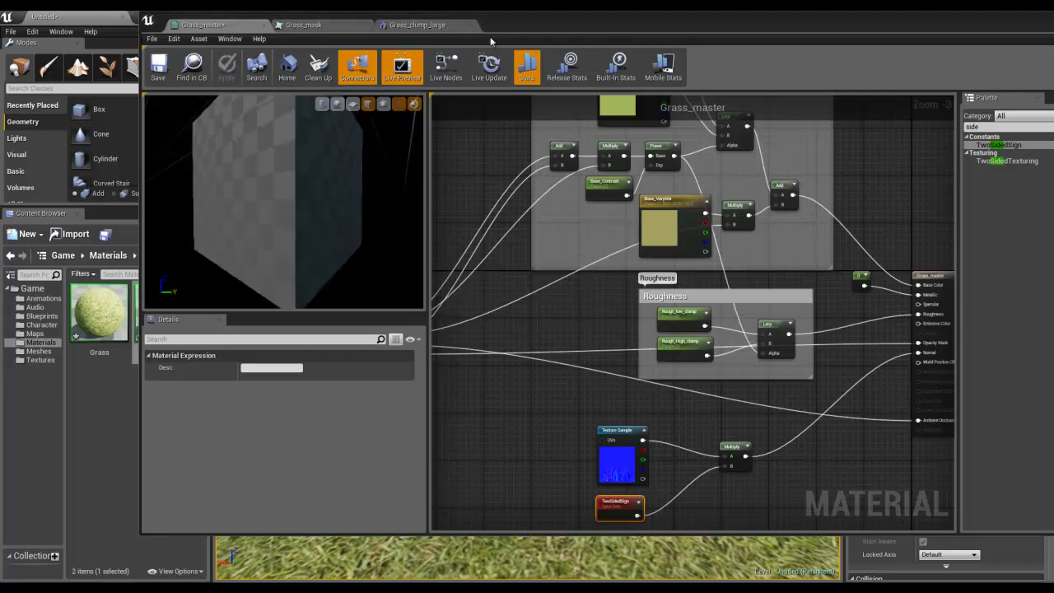
Move the material editor aside and fly the level camera close through the grass blades.
{"action": "left_click_drag", "start_coordinate": [495, 30], "coordinate": [1053, 65]}
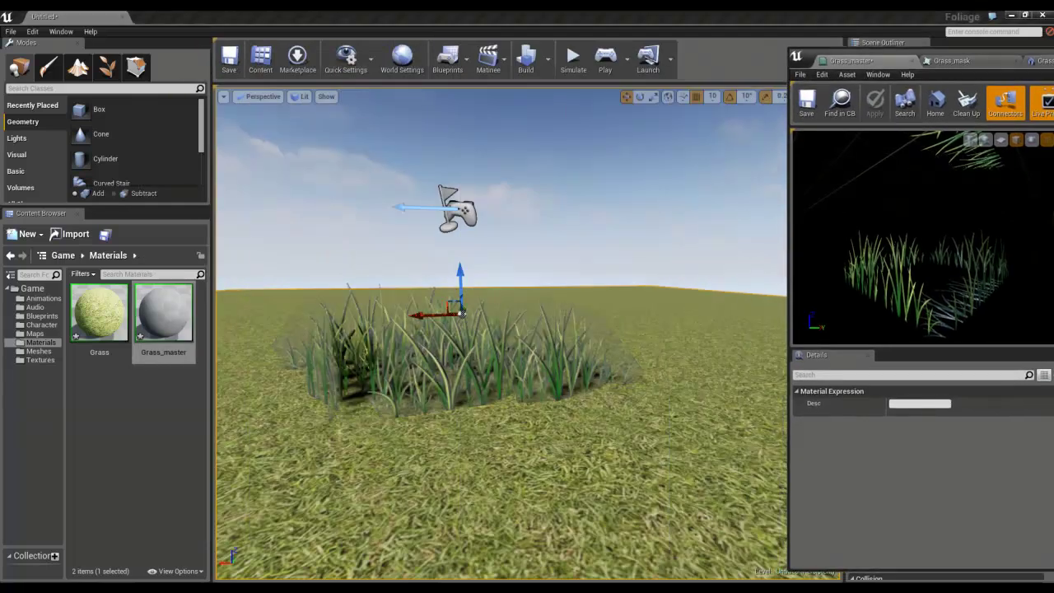
{"action": "right_click_drag", "start_coordinate": [487, 410], "coordinate": [393, 401]}
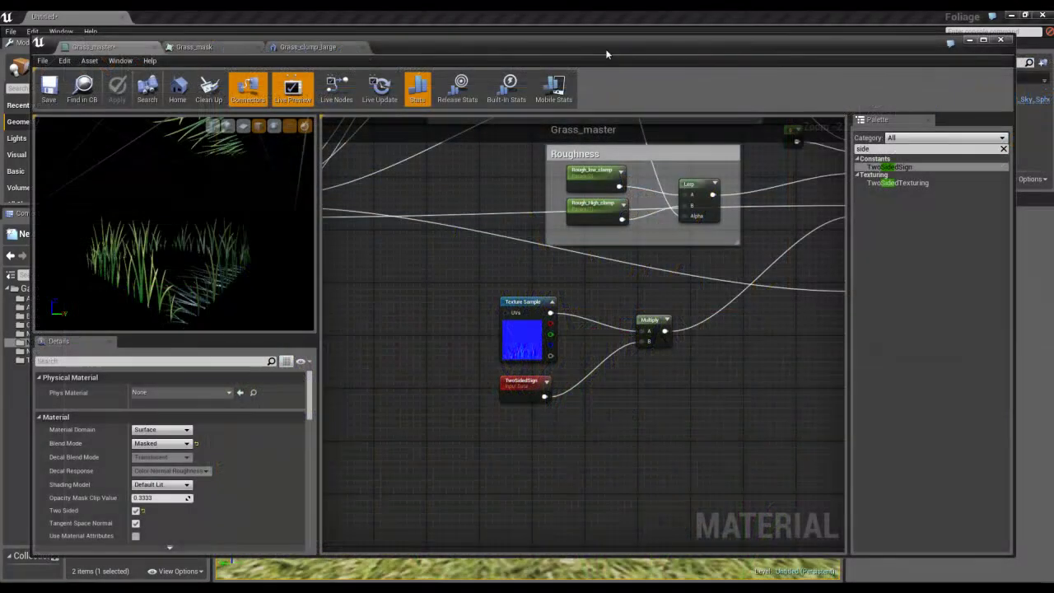
{"action": "left_click_drag", "start_coordinate": [587, 48], "coordinate": [1053, 105]}
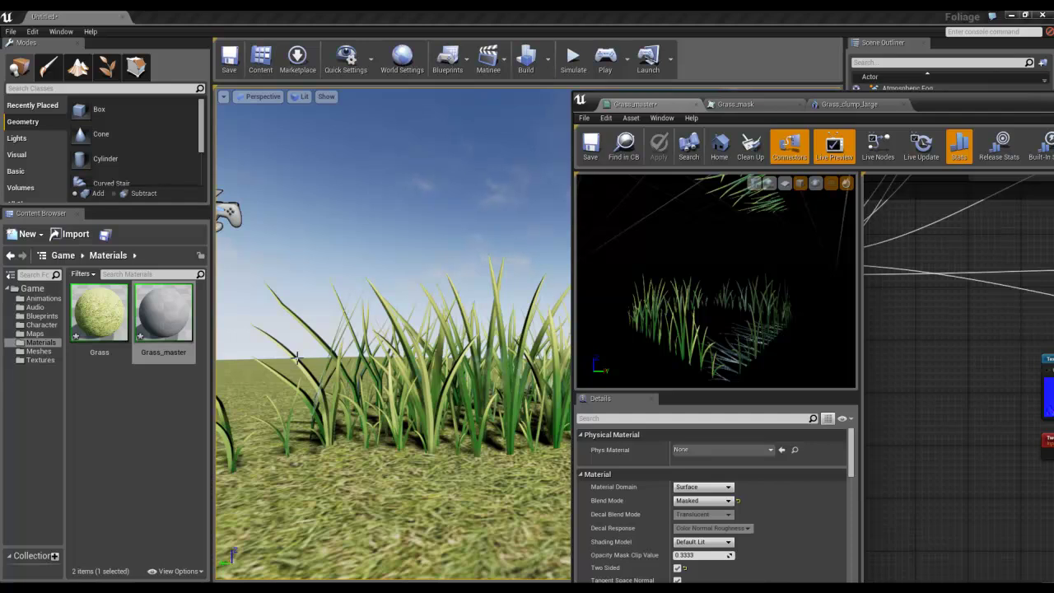
{"action": "right_click_drag", "start_coordinate": [401, 418], "coordinate": [401, 418]}
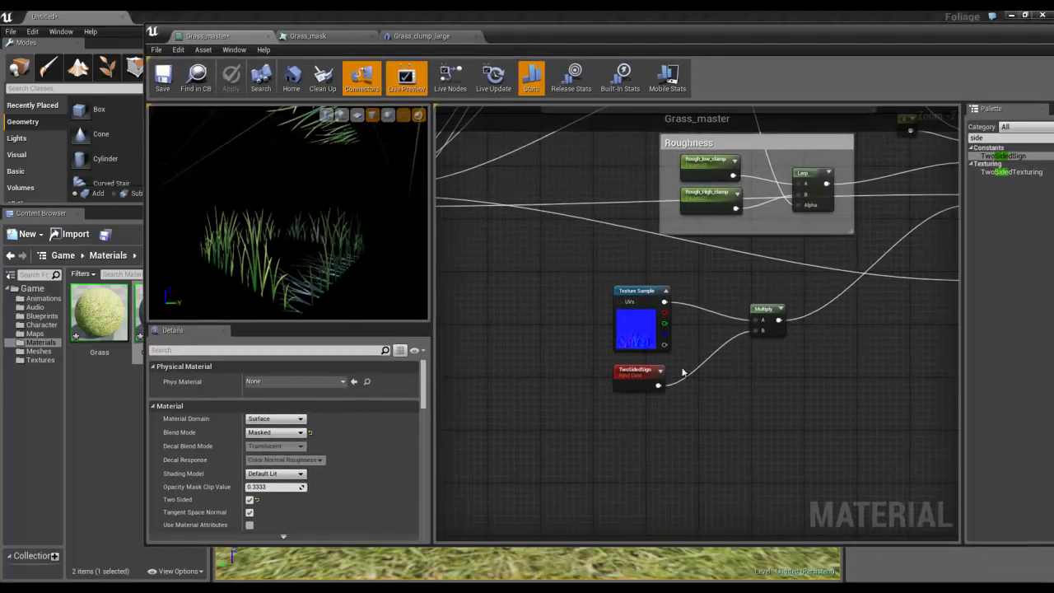
Add a Multiply fed by the Texture Sample and a new Constant3Vector, ahead of TwoSidedSign.
{"action": "left_click", "coordinate": [695, 393]}
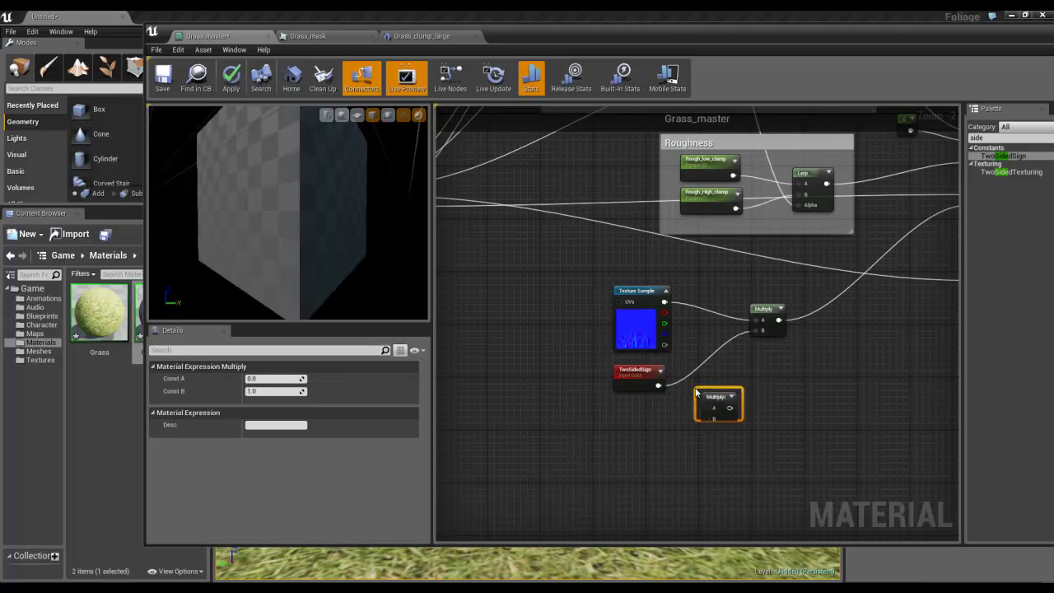
{"action": "left_click", "coordinate": [671, 424]}
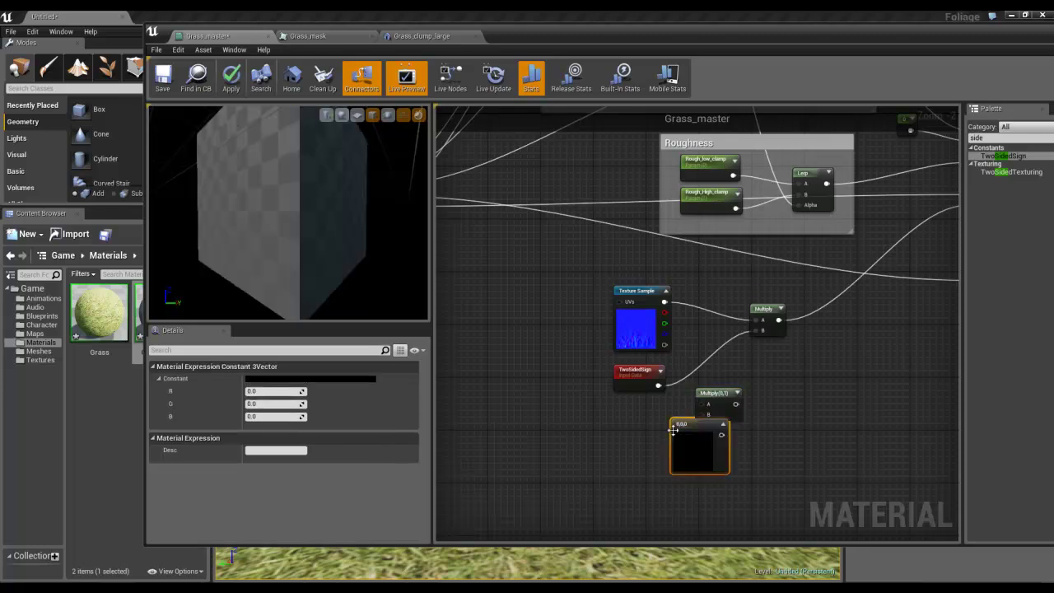
{"action": "left_click_drag", "start_coordinate": [664, 442], "coordinate": [593, 456]}
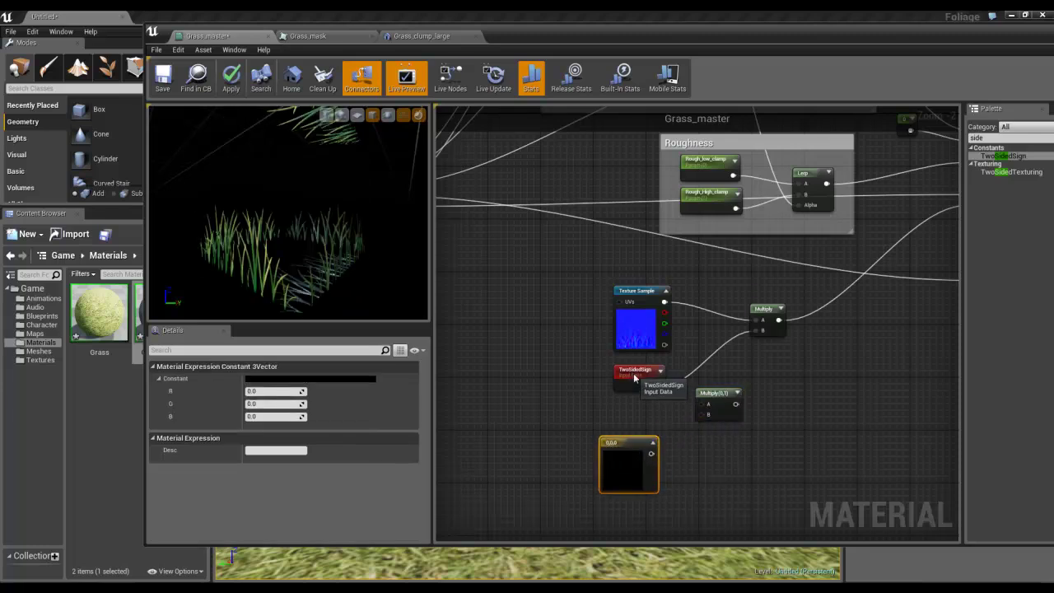
{"action": "left_click_drag", "start_coordinate": [642, 367], "coordinate": [707, 498]}
{"action": "left_click_drag", "start_coordinate": [764, 308], "coordinate": [819, 323]}
{"action": "left_click_drag", "start_coordinate": [708, 403], "coordinate": [712, 355]}
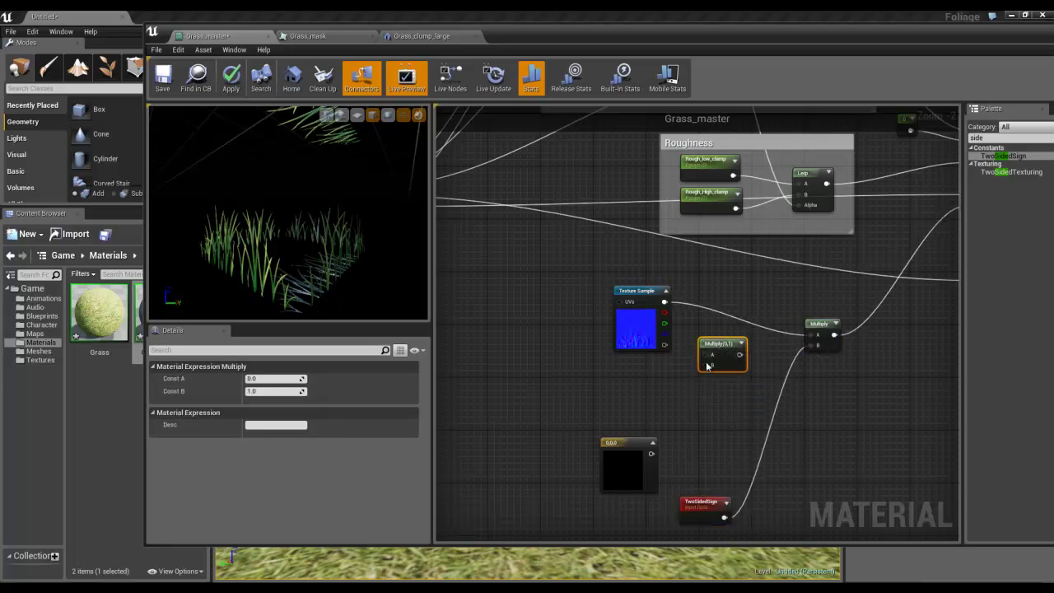
{"action": "left_click_drag", "start_coordinate": [624, 445], "coordinate": [644, 384]}
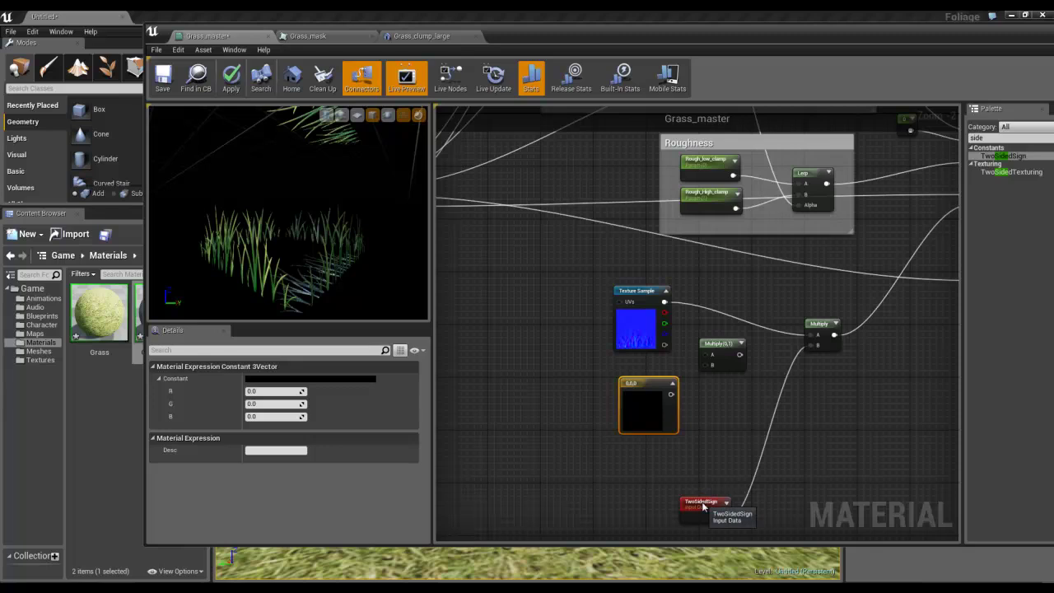
{"action": "left_click_drag", "start_coordinate": [703, 504], "coordinate": [727, 419]}
{"action": "left_click_drag", "start_coordinate": [671, 394], "coordinate": [706, 354]}
{"action": "left_click_drag", "start_coordinate": [663, 302], "coordinate": [811, 338]}
Set the Constant3Vector to 0.5, 0.5, 1 and apply the material.
{"action": "left_click", "coordinate": [656, 400]}
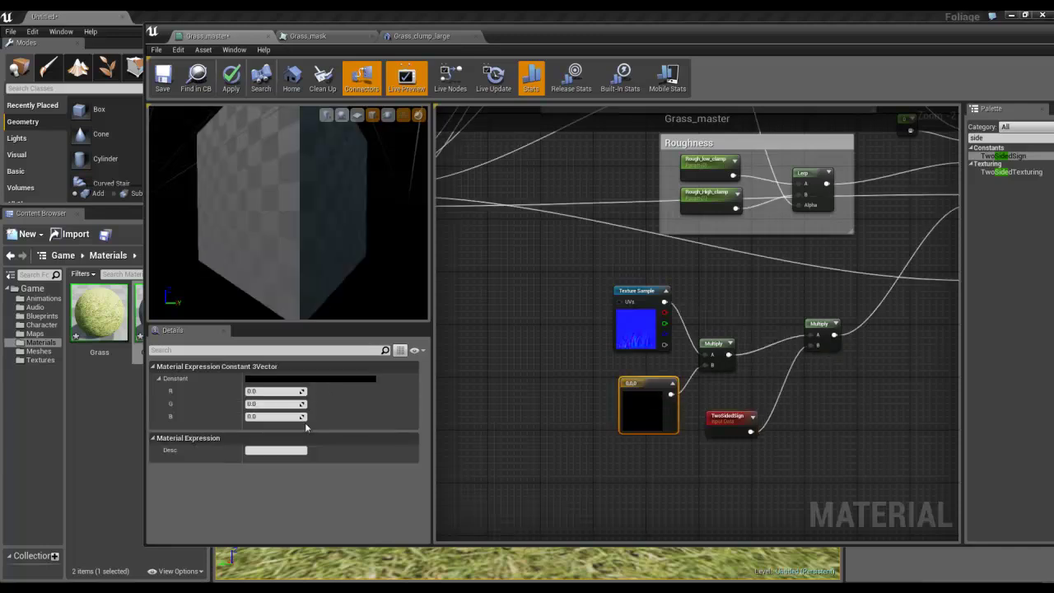
{"action": "left_click", "coordinate": [260, 392]}
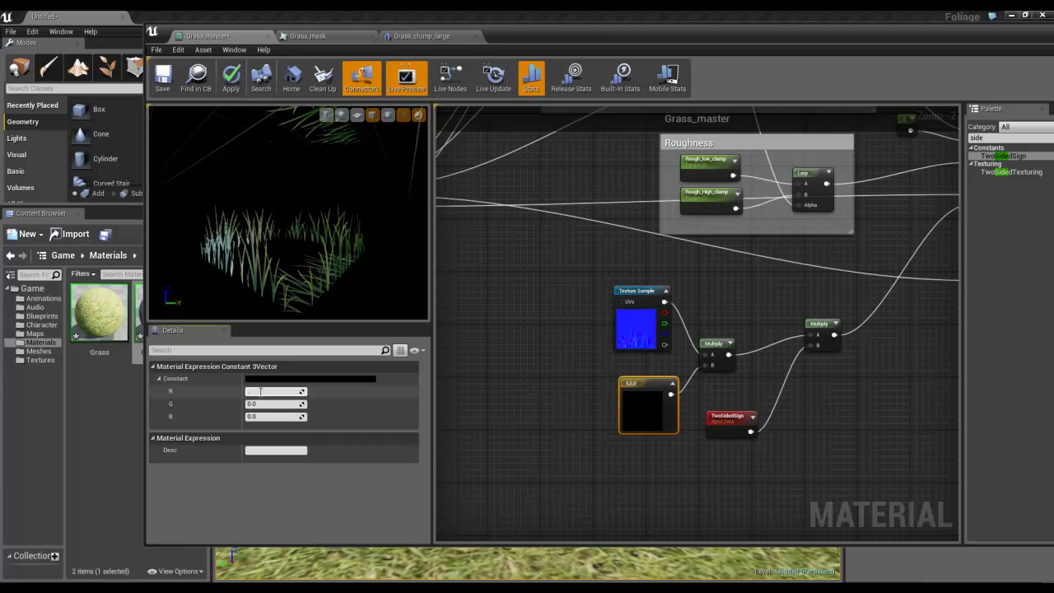
{"action": "key", "text": "Return"}
{"action": "left_click", "coordinate": [258, 404]}
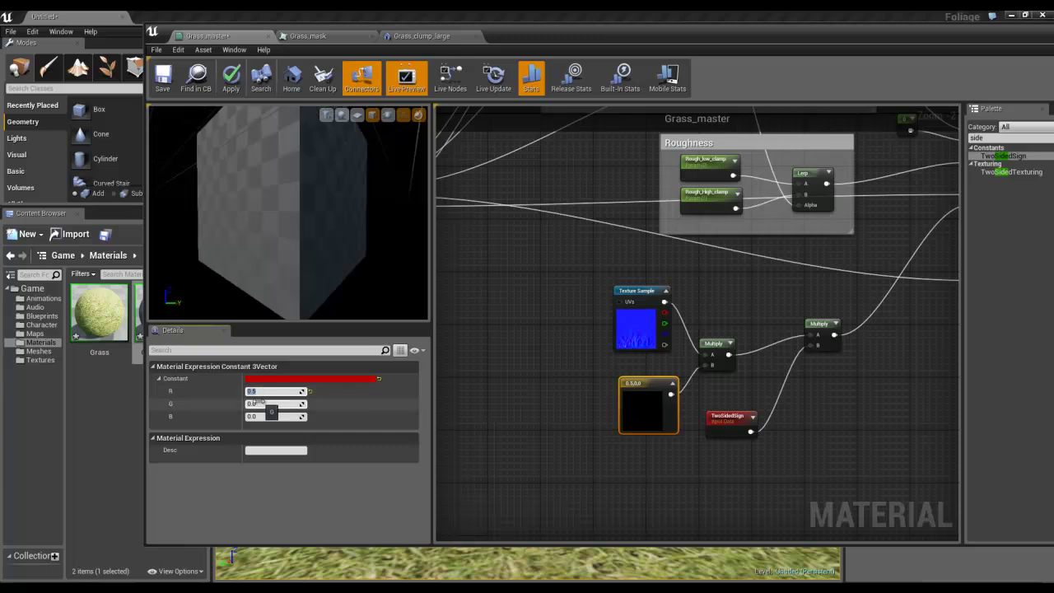
{"action": "type", "text": ".5"}
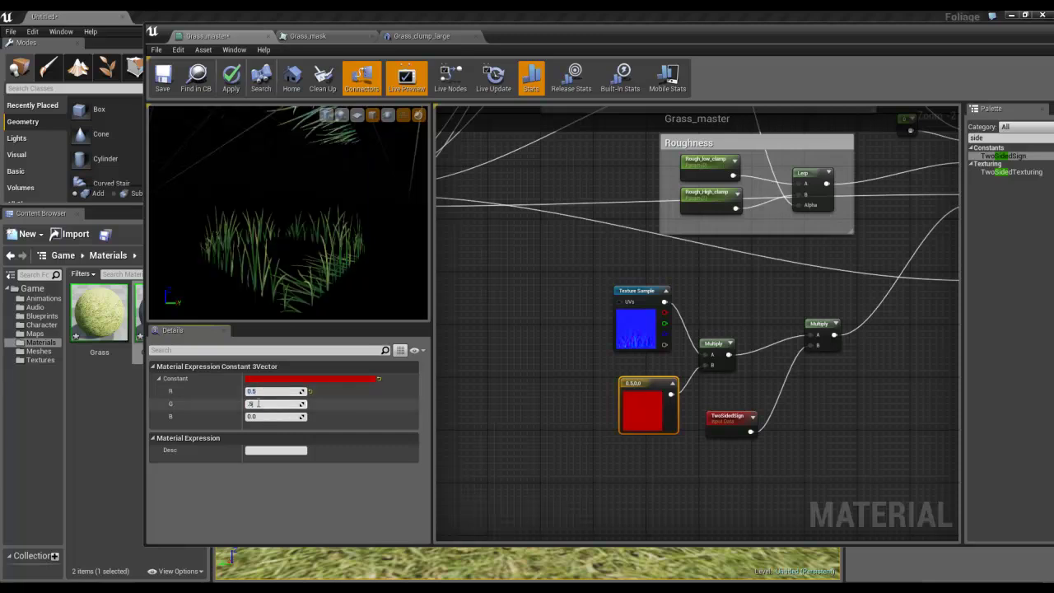
{"action": "key", "text": "Return"}
{"action": "left_click", "coordinate": [261, 416]}
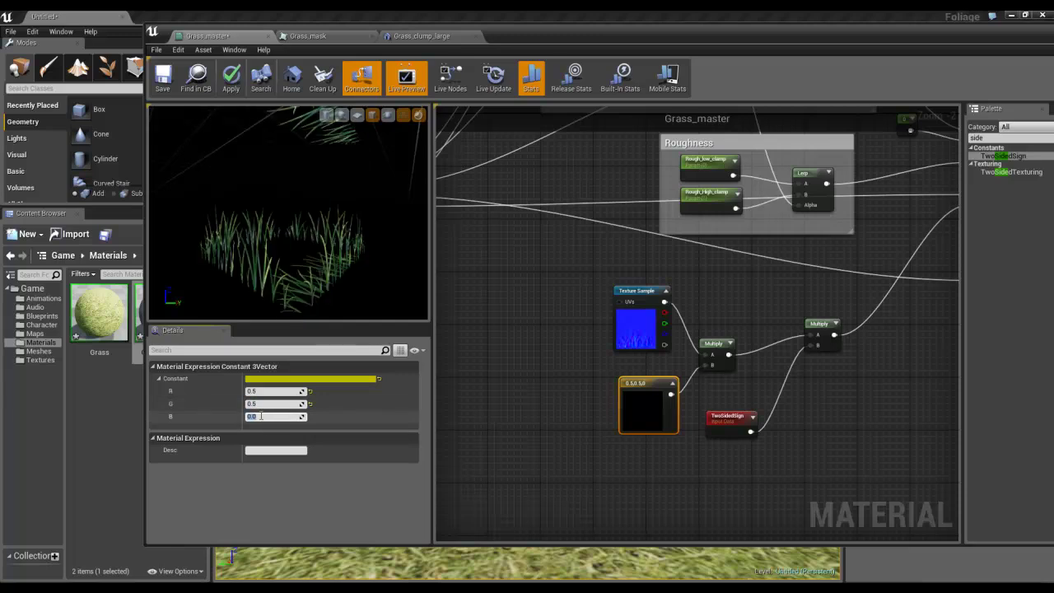
{"action": "type", "text": "1"}
{"action": "key", "text": "Return"}
{"action": "left_click", "coordinate": [232, 79]}
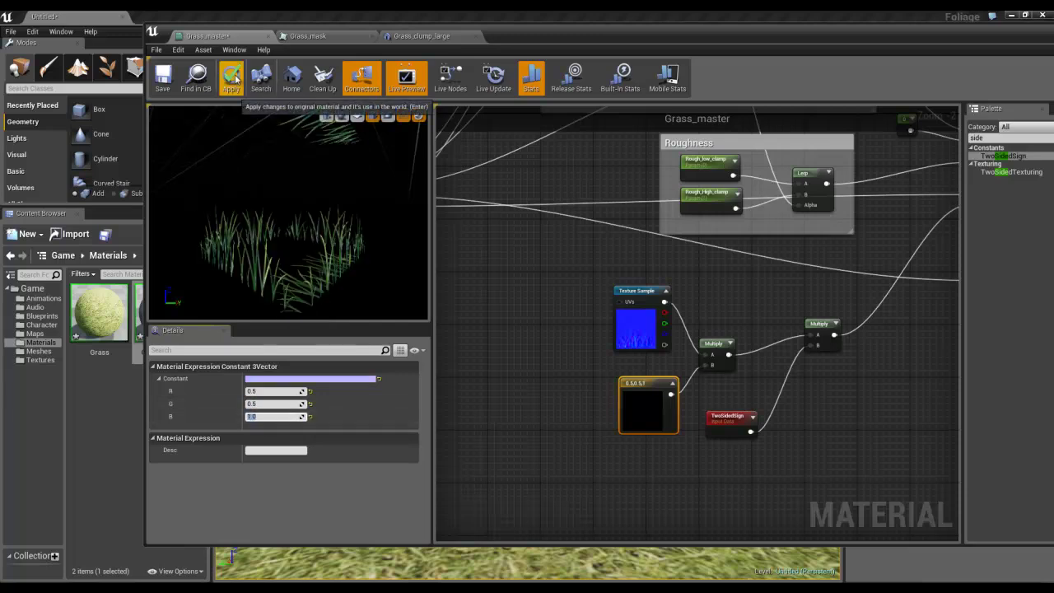
{"action": "left_click_drag", "start_coordinate": [507, 35], "coordinate": [1009, 91]}
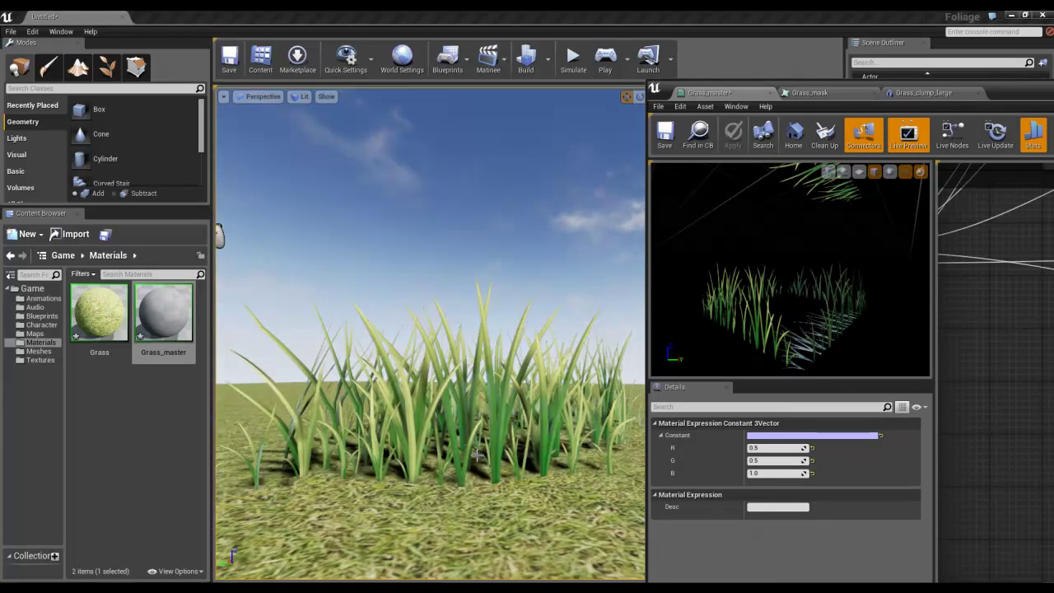
{"action": "scroll", "coordinate": [479, 455], "scroll_direction": "up", "scroll_amount": 5}
{"action": "scroll", "coordinate": [469, 459], "scroll_direction": "down", "scroll_amount": 5}
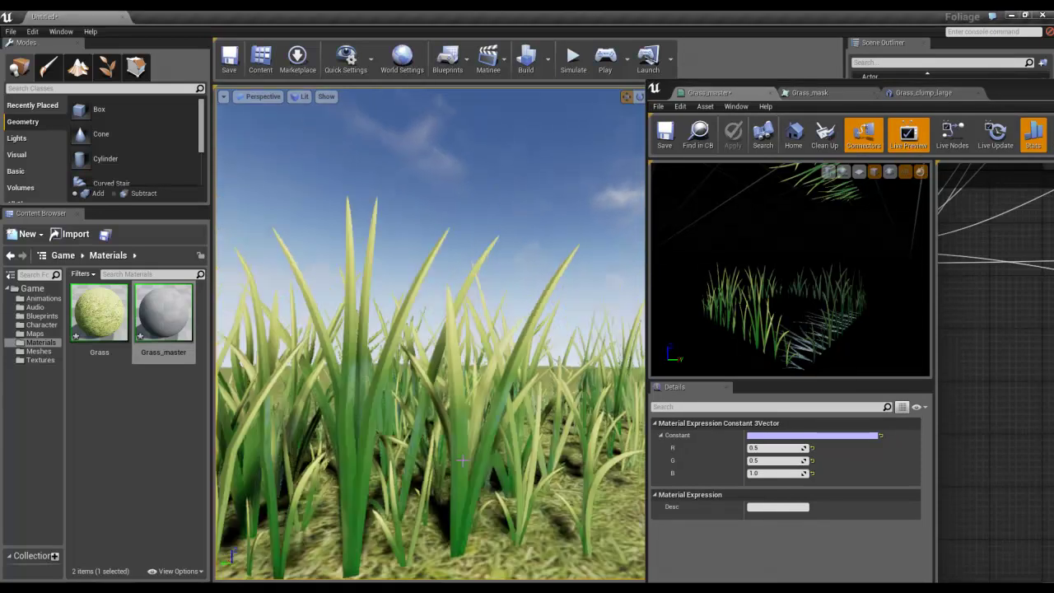
{"action": "scroll", "coordinate": [459, 457], "scroll_direction": "down", "scroll_amount": 5}
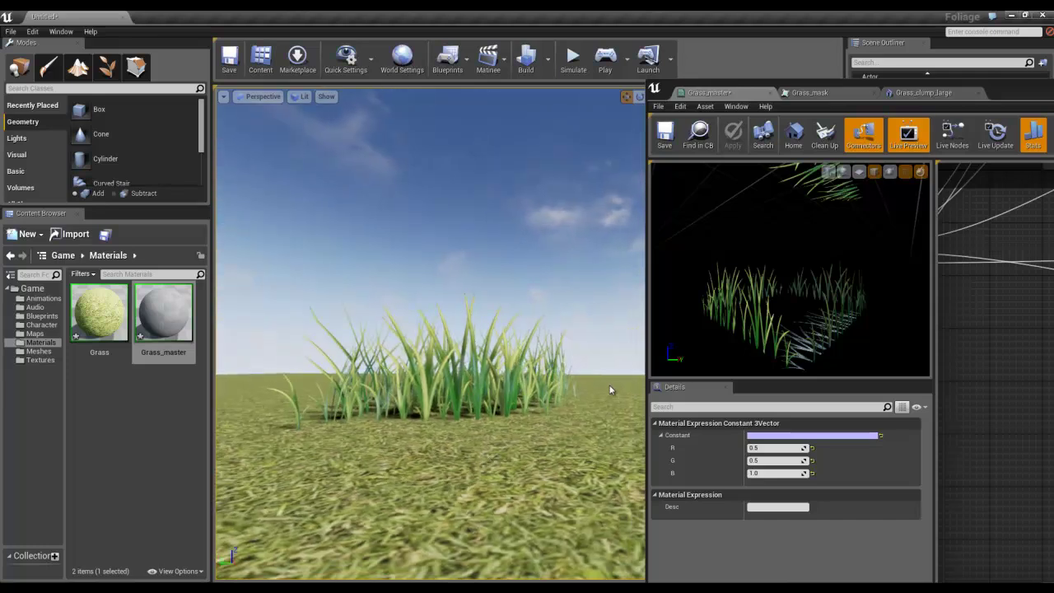
{"action": "left_click_drag", "start_coordinate": [1012, 87], "coordinate": [394, 21]}
{"action": "left_click", "coordinate": [698, 378]}
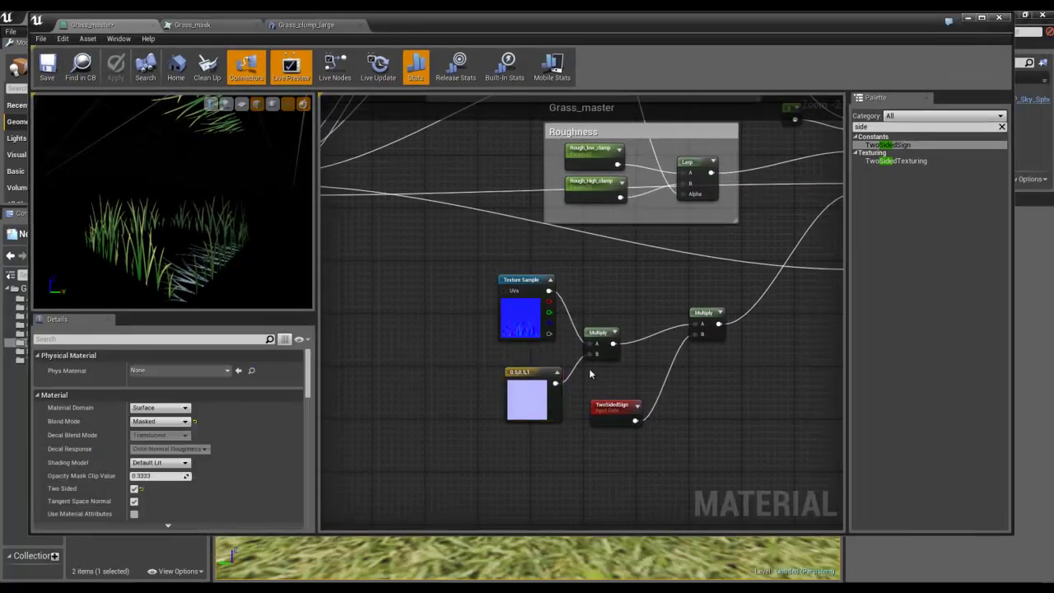
{"action": "scroll", "coordinate": [588, 372], "scroll_direction": "down", "scroll_amount": 4}
{"action": "left_click_drag", "start_coordinate": [535, 323], "coordinate": [543, 364]}
{"action": "left_click", "coordinate": [624, 370]}
{"action": "scroll", "coordinate": [605, 352], "scroll_direction": "up", "scroll_amount": 2}
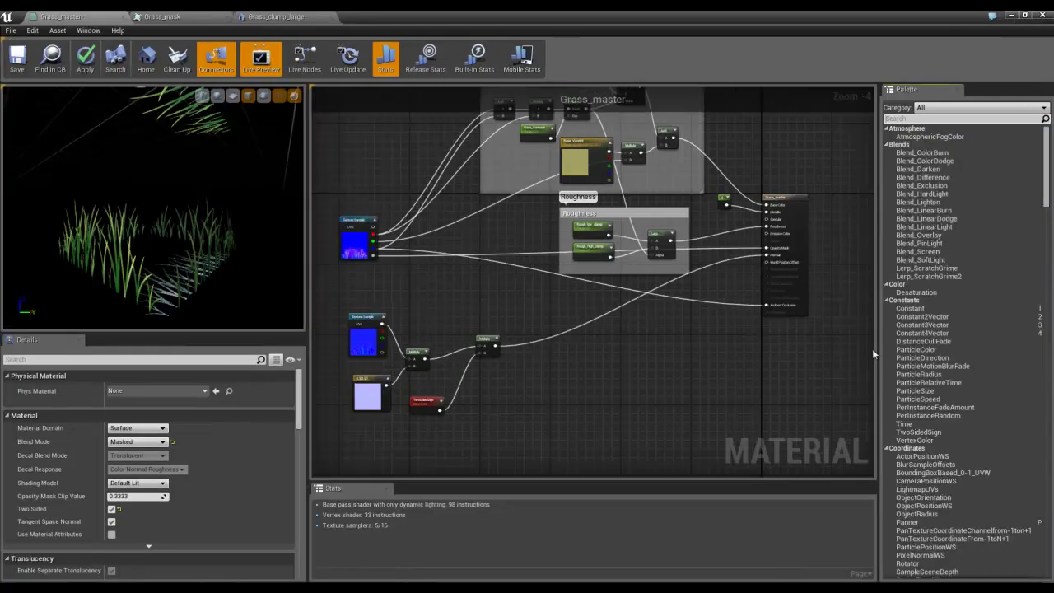
Place a SimpleGrassWind node from a 'wind' Palette search onto the graph.
{"action": "left_click", "coordinate": [930, 118]}
{"action": "type", "text": "wind"}
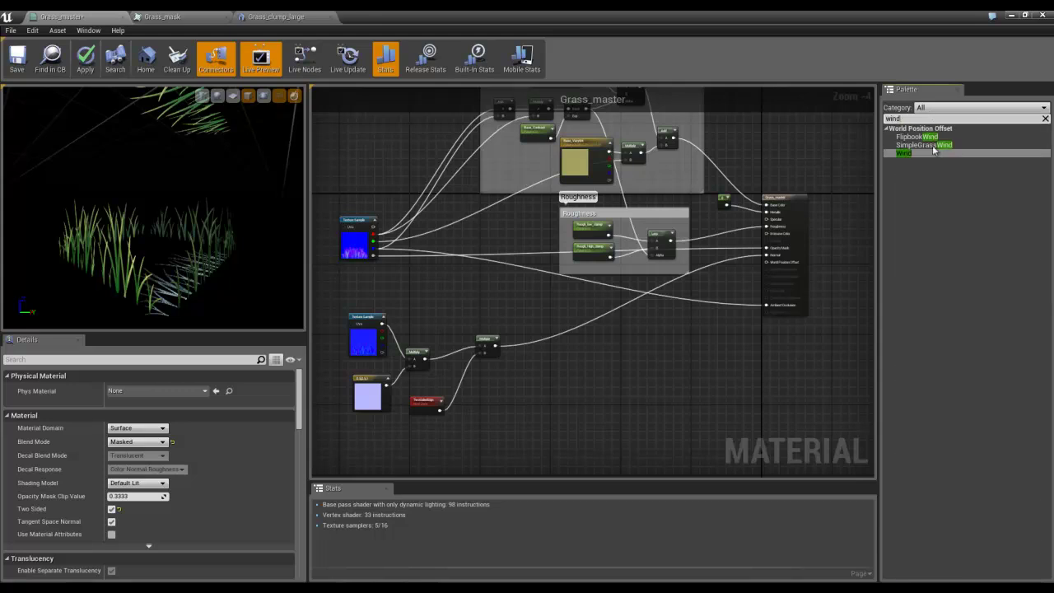
{"action": "left_click_drag", "start_coordinate": [928, 145], "coordinate": [611, 343]}
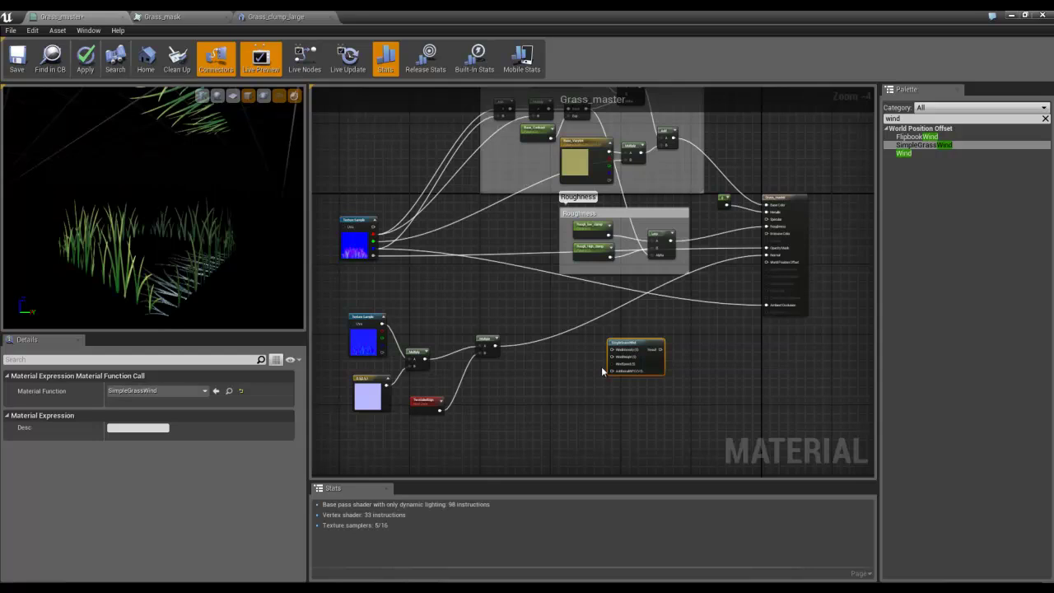
{"action": "scroll", "coordinate": [599, 367], "scroll_direction": "up", "scroll_amount": 4}
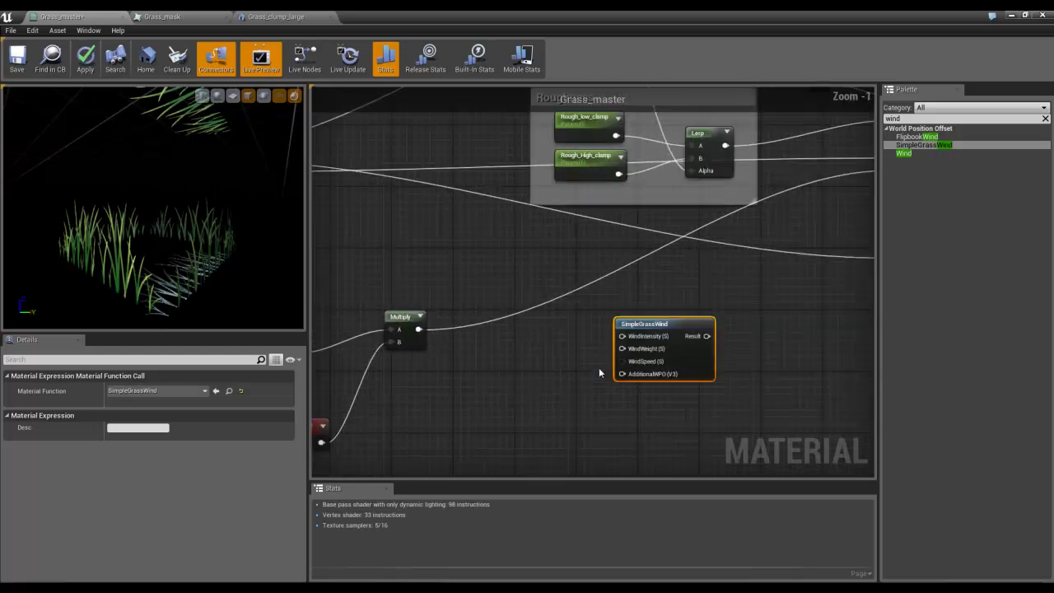
{"action": "scroll", "coordinate": [623, 346], "scroll_direction": "down", "scroll_amount": 4}
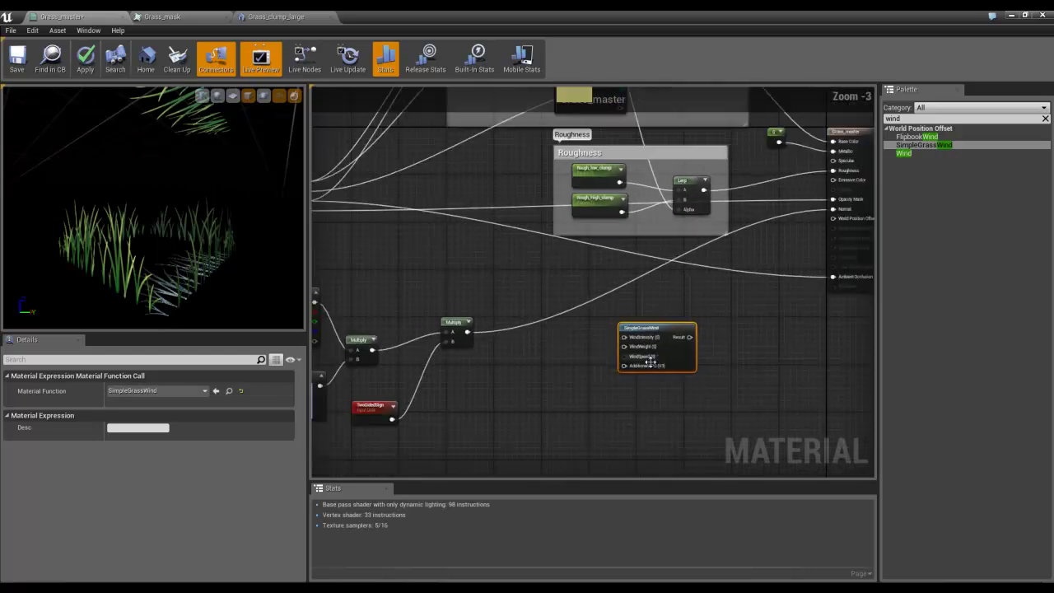
{"action": "scroll", "coordinate": [644, 371], "scroll_direction": "down", "scroll_amount": 1}
{"action": "scroll", "coordinate": [644, 372], "scroll_direction": "up", "scroll_amount": 3}
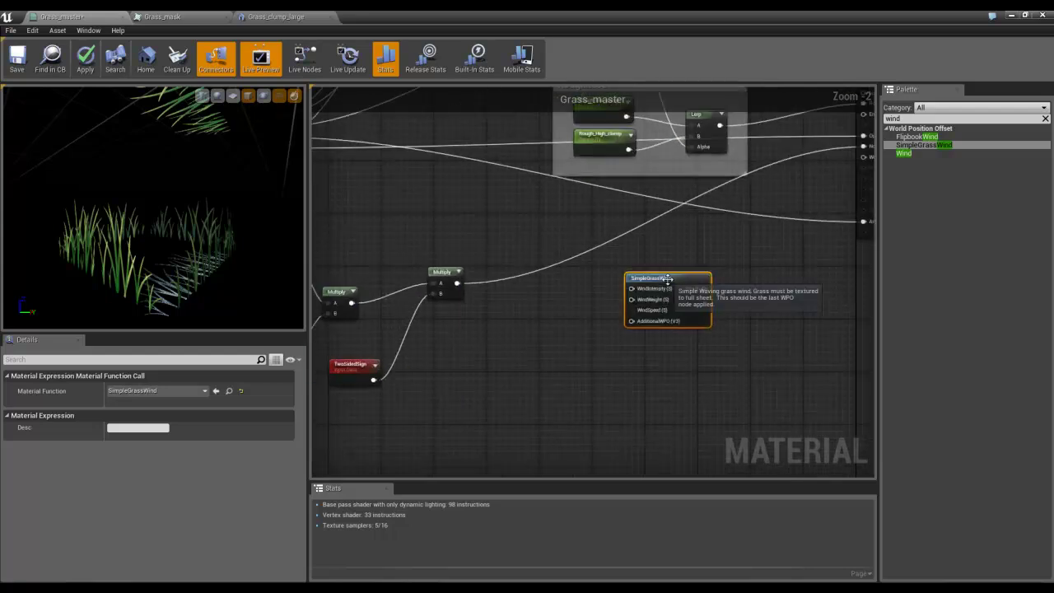
{"action": "left_click_drag", "start_coordinate": [693, 295], "coordinate": [706, 295]}
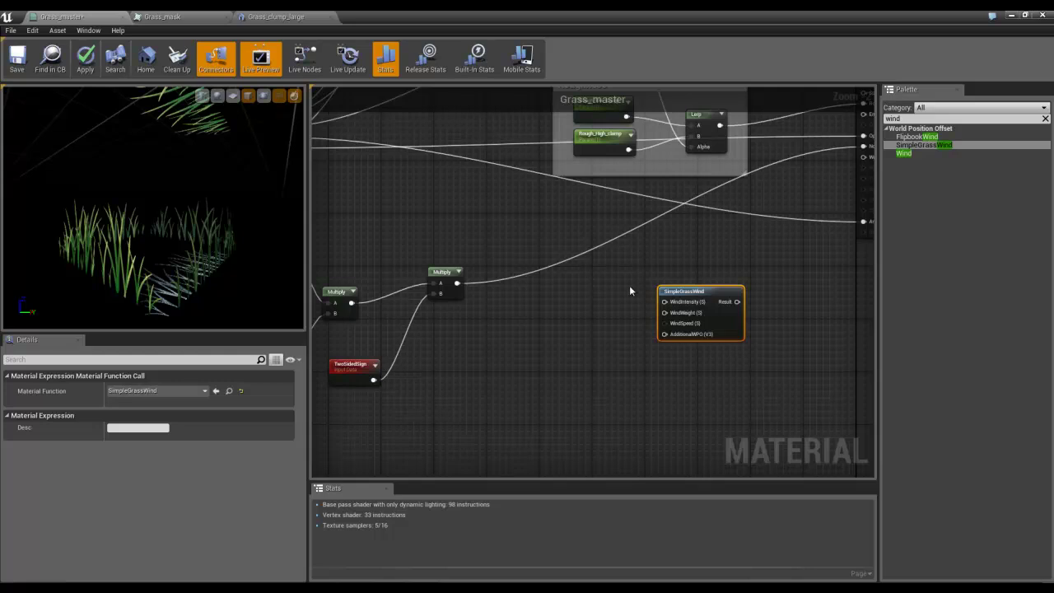
{"action": "scroll", "coordinate": [631, 289], "scroll_direction": "up", "scroll_amount": 1}
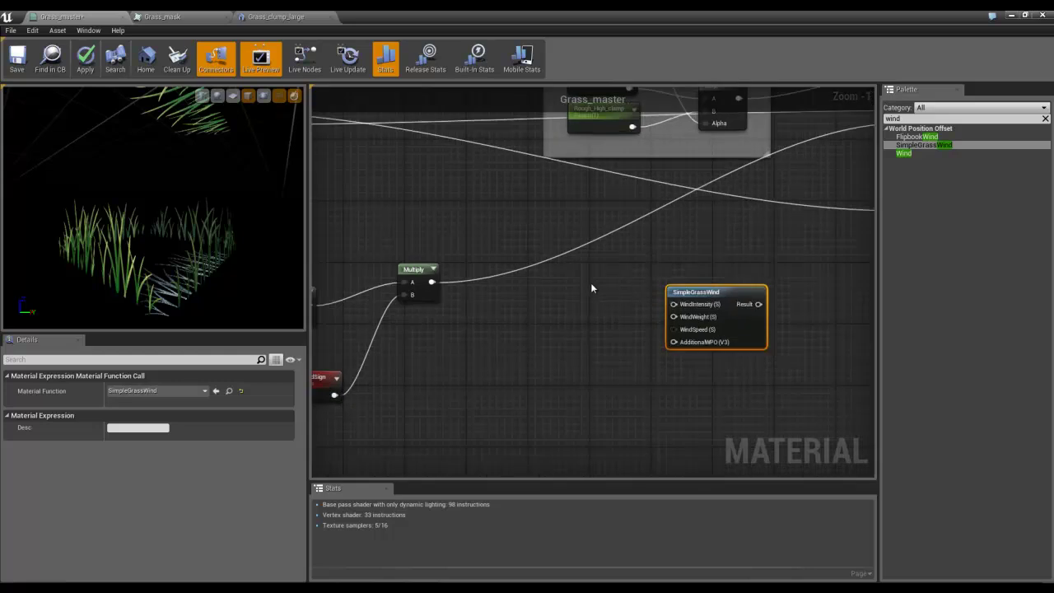
{"action": "scroll", "coordinate": [545, 267], "scroll_direction": "down", "scroll_amount": 2}
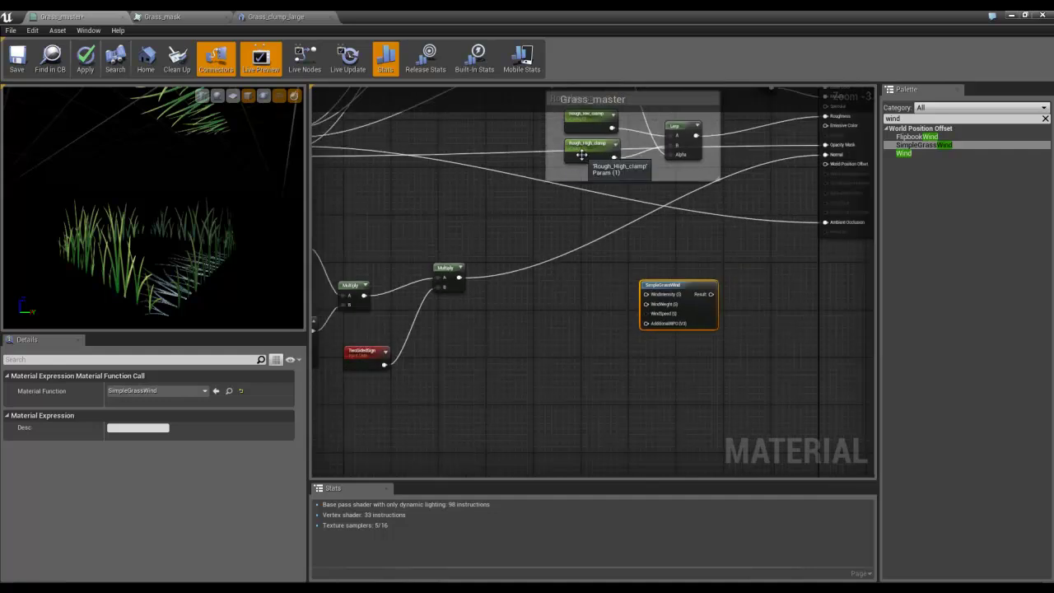
Create scalar parameters named Wind_Intesity and Wind_Speed.
{"action": "left_click", "coordinate": [546, 276]}
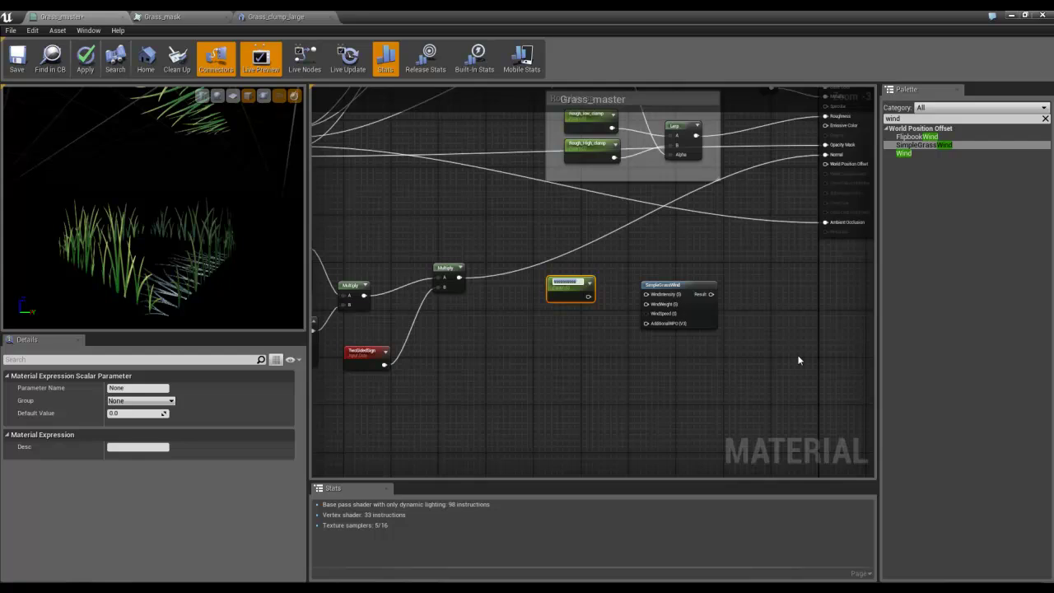
{"action": "type", "text": "Win"}
{"action": "scroll", "coordinate": [541, 280], "scroll_direction": "up", "scroll_amount": 3}
{"action": "type", "text": "n"}
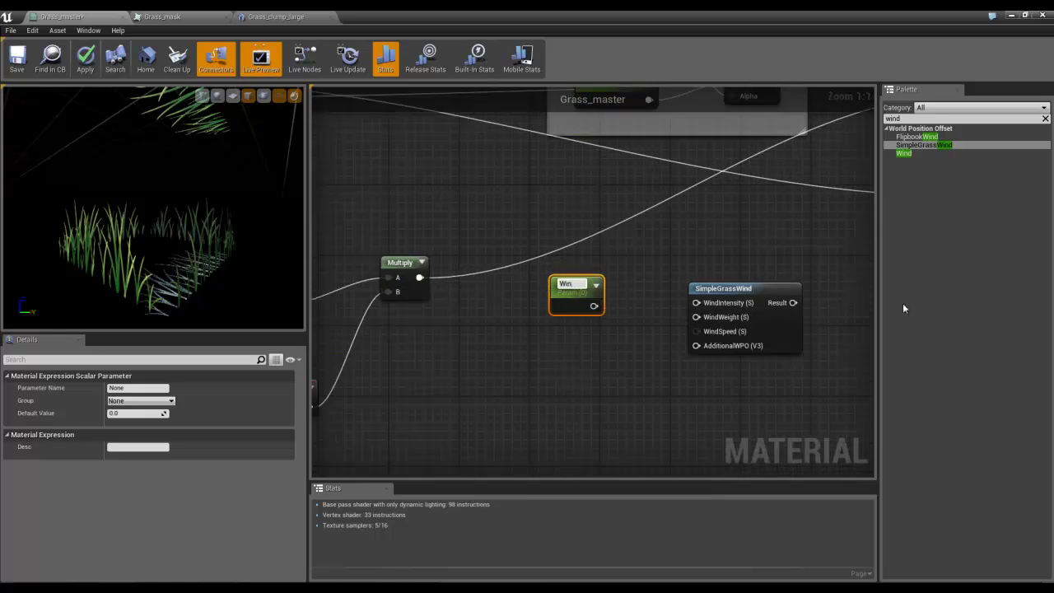
{"action": "type", "text": "s_Intesity"}
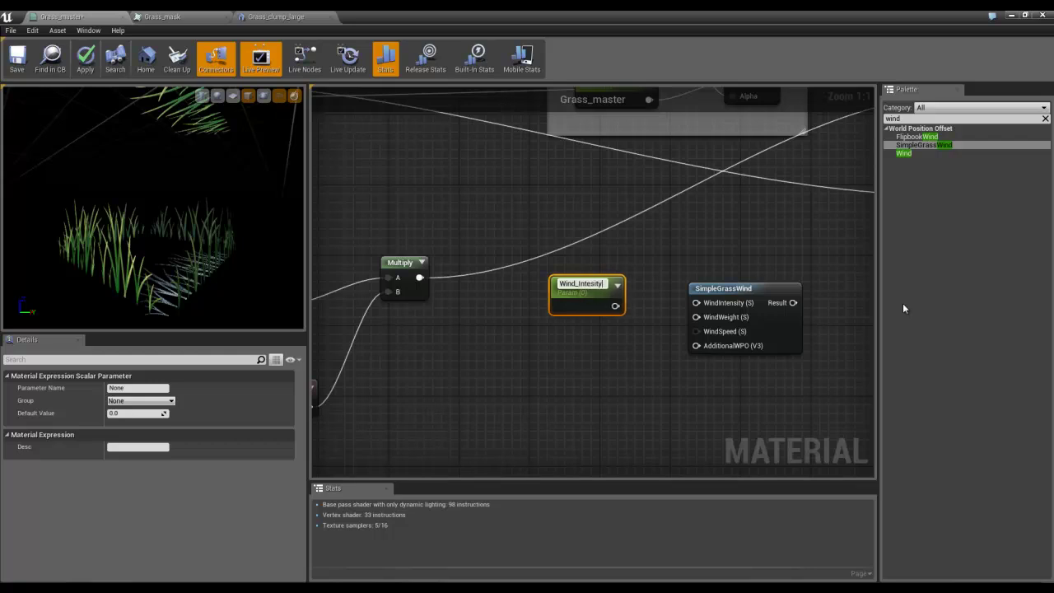
{"action": "key", "text": "Return"}
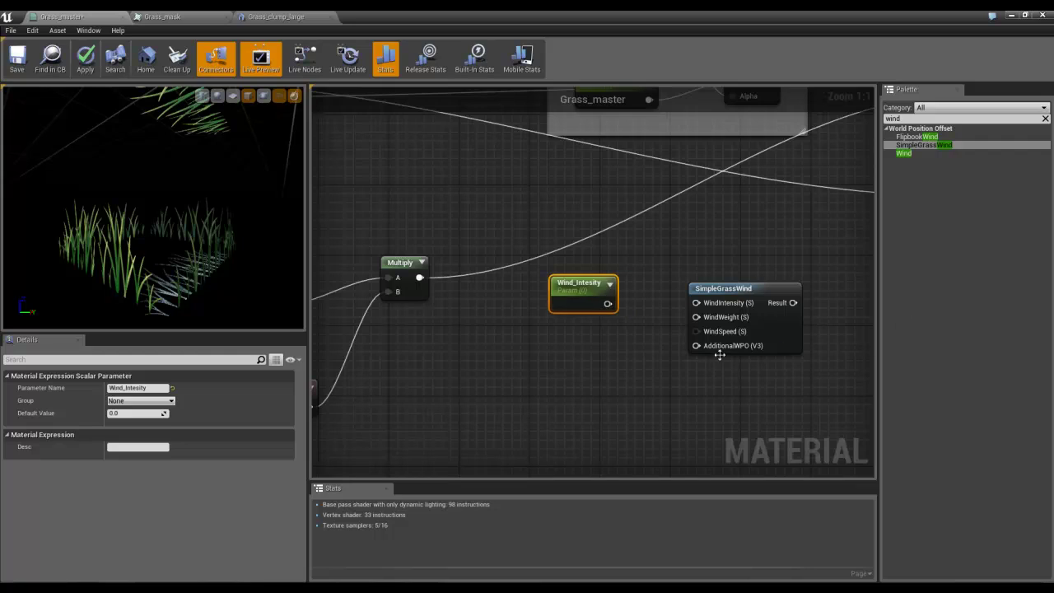
{"action": "left_click", "coordinate": [546, 332]}
{"action": "type", "text": "ssssssssssssssssssssssssssssss"}
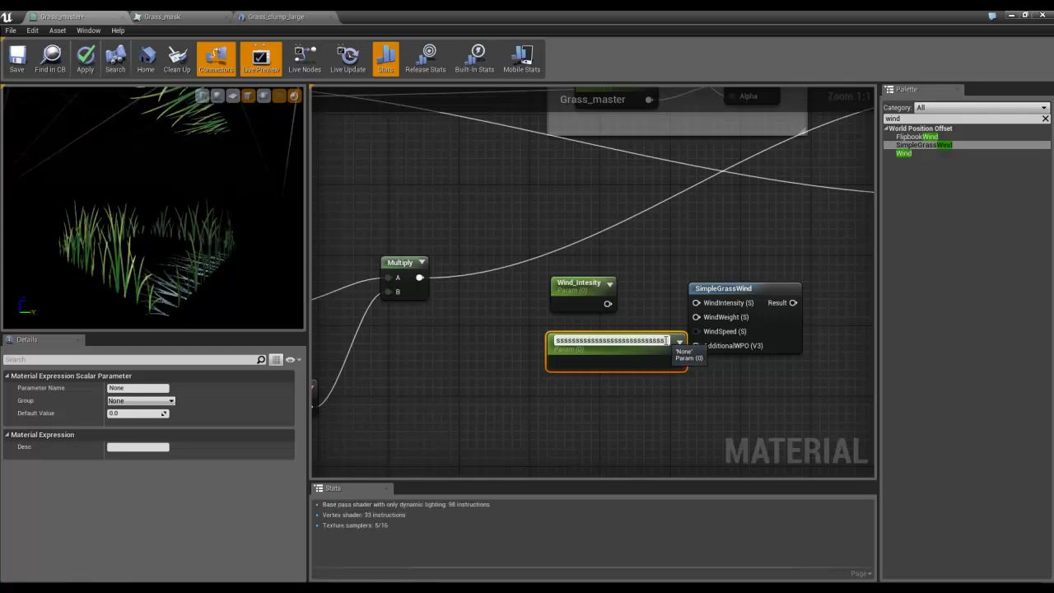
{"action": "key", "text": "ctrl+a"}
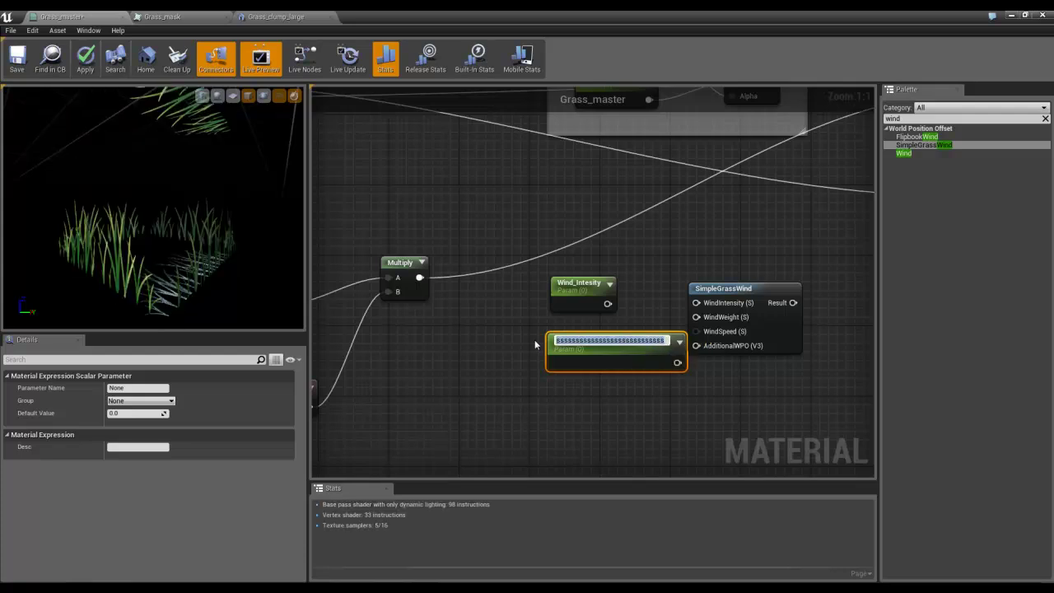
{"action": "type", "text": "Wind"}
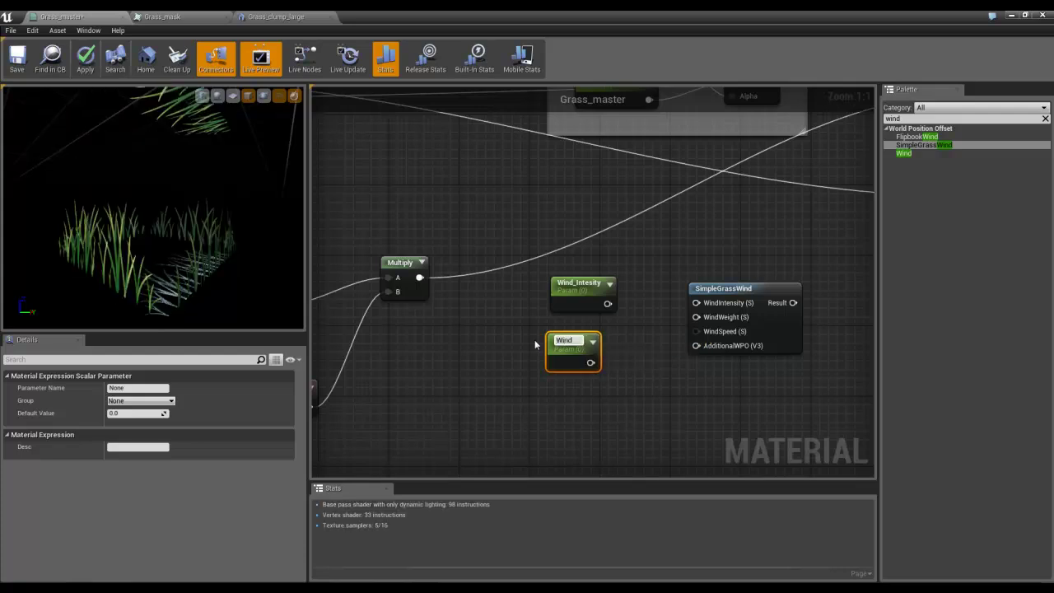
{"action": "type", "text": "_Speed"}
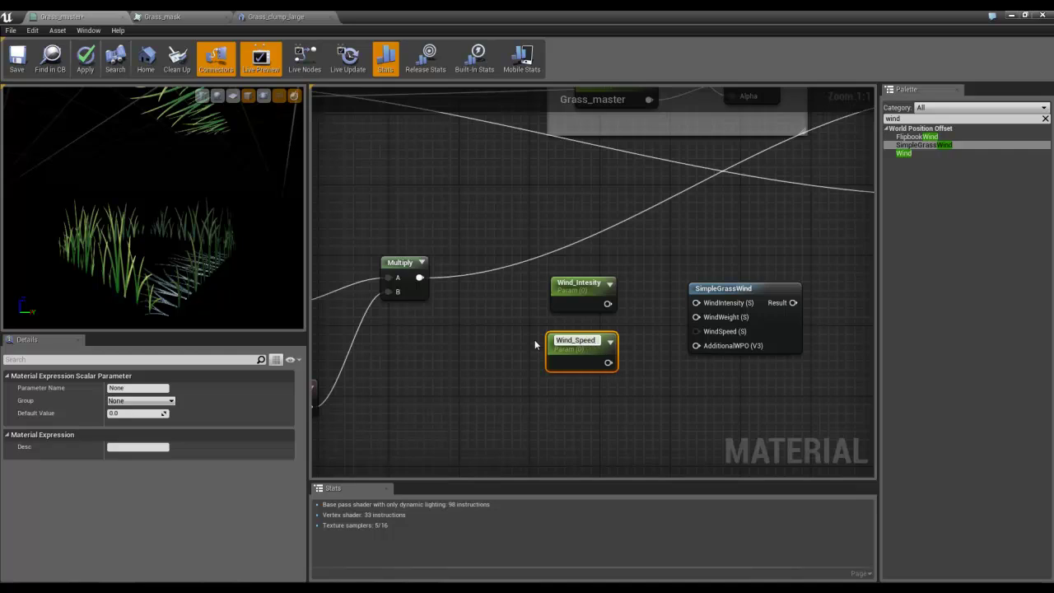
{"action": "key", "text": "Return"}
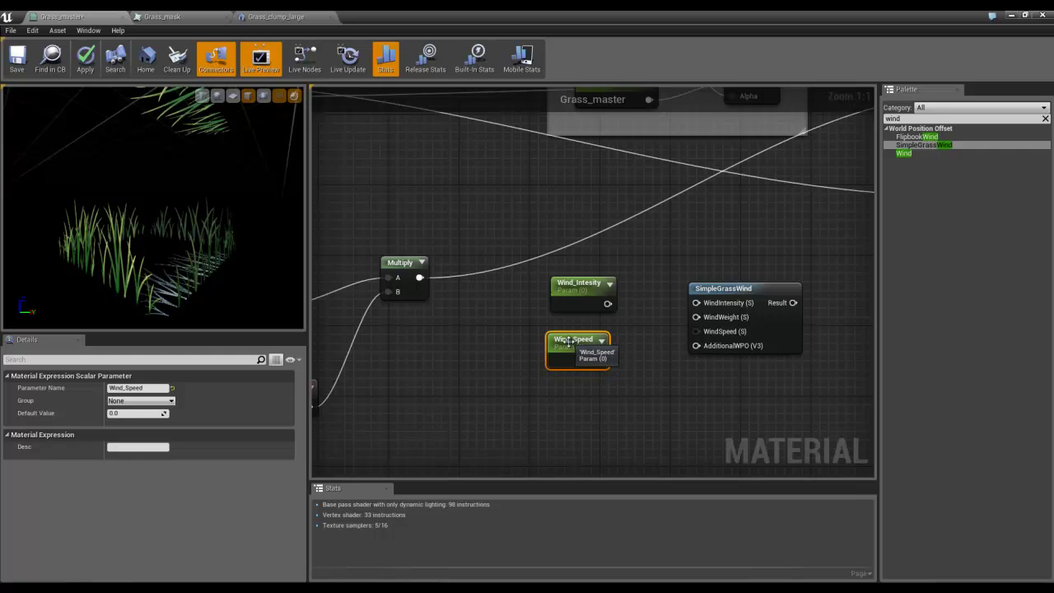
Wire Wind_Intesity and Wind_Speed into SimpleGrassWind's WindIntensity and WindSpeed inputs.
{"action": "left_click_drag", "start_coordinate": [576, 338], "coordinate": [575, 357]}
{"action": "left_click_drag", "start_coordinate": [583, 282], "coordinate": [580, 262]}
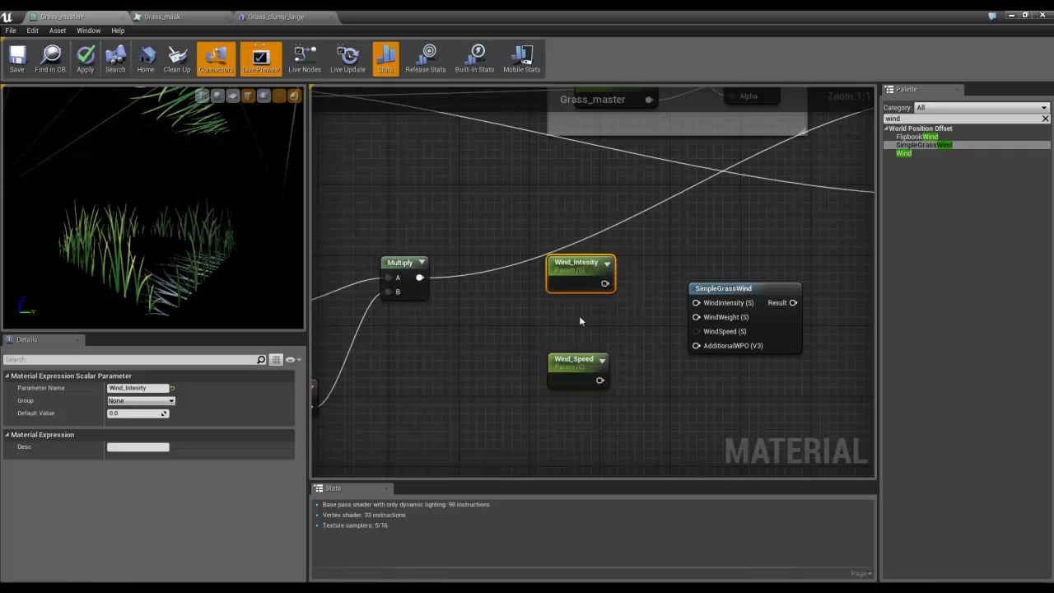
{"action": "left_click_drag", "start_coordinate": [576, 359], "coordinate": [576, 386]}
{"action": "left_click_drag", "start_coordinate": [605, 284], "coordinate": [694, 302]}
{"action": "left_click_drag", "start_coordinate": [599, 406], "coordinate": [695, 338]}
Set the default value of both Wind_Intesity and Wind_Speed to 0.5.
{"action": "left_click", "coordinate": [577, 272]}
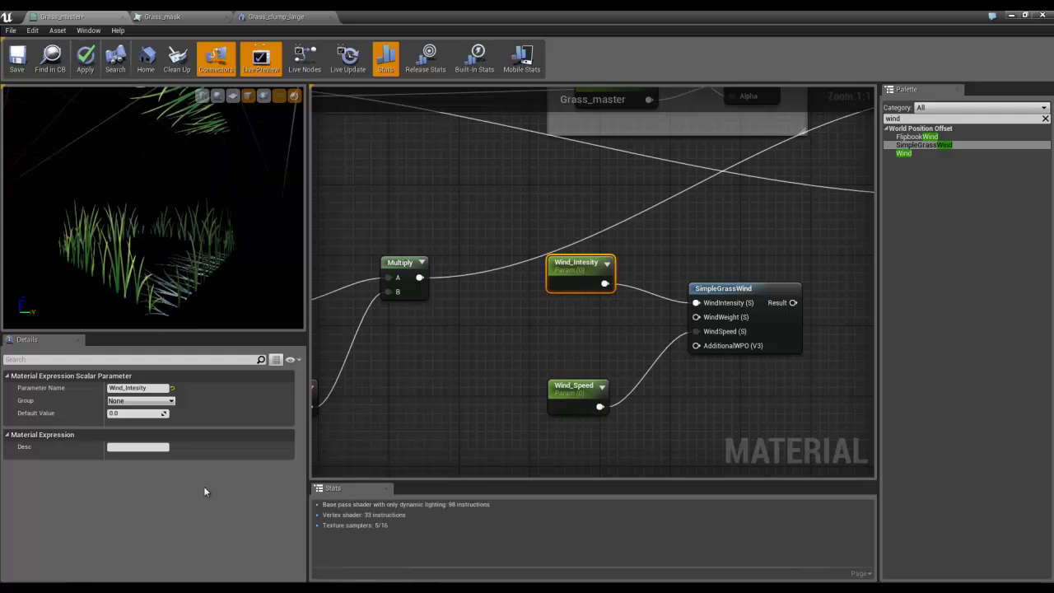
{"action": "left_click", "coordinate": [134, 413]}
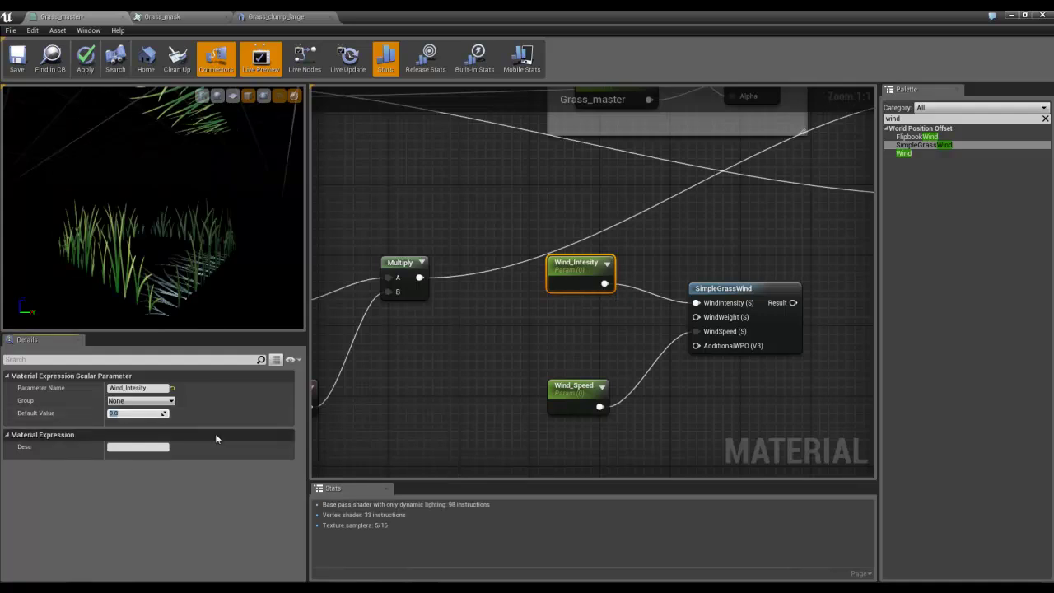
{"action": "type", "text": "0.5"}
{"action": "key", "text": "Return"}
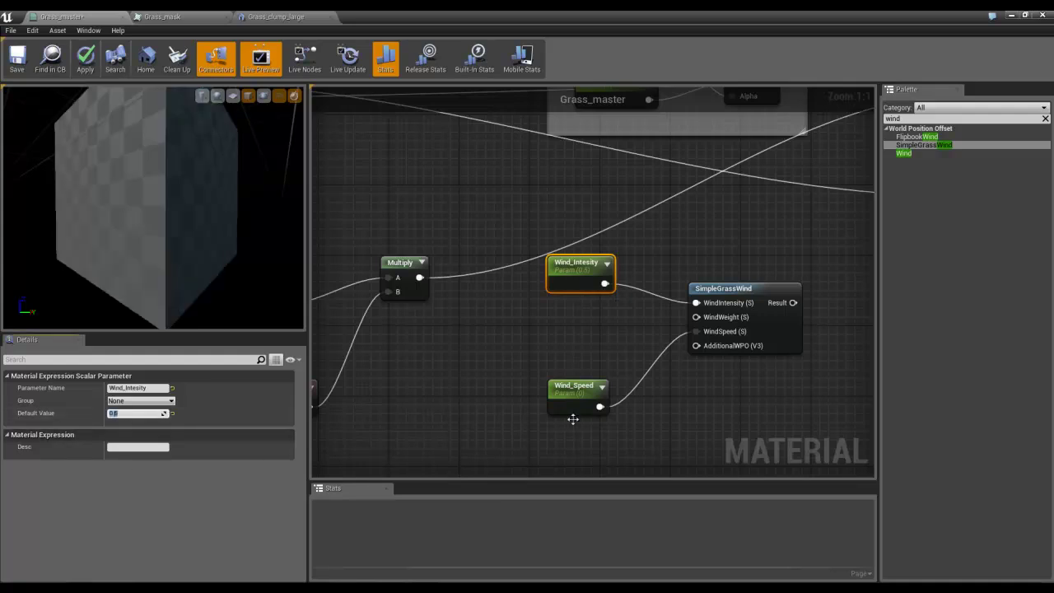
{"action": "left_click", "coordinate": [565, 393]}
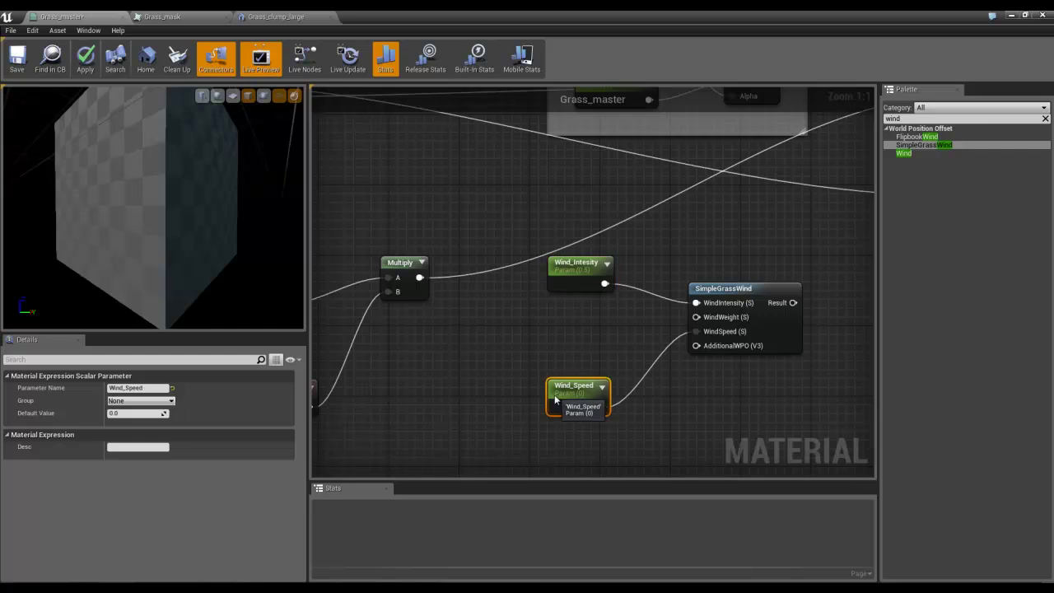
{"action": "left_click", "coordinate": [135, 412]}
{"action": "type", "text": "0.5"}
{"action": "key", "text": "Return"}
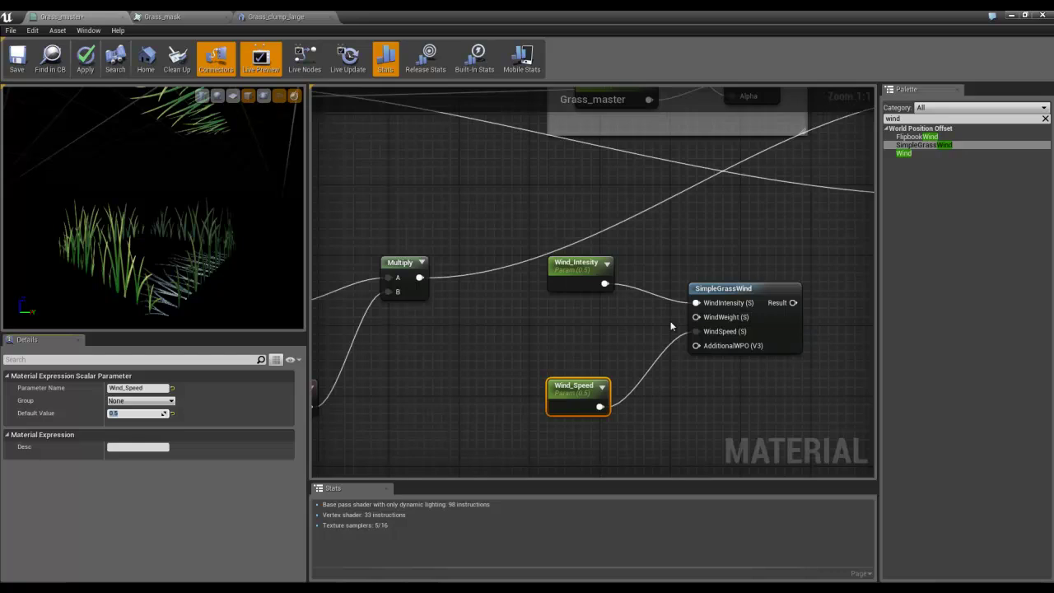
Nudge the TwoSidedSign node slightly to the right.
{"action": "left_click", "coordinate": [628, 328]}
{"action": "scroll", "coordinate": [569, 324], "scroll_direction": "down", "scroll_amount": 6}
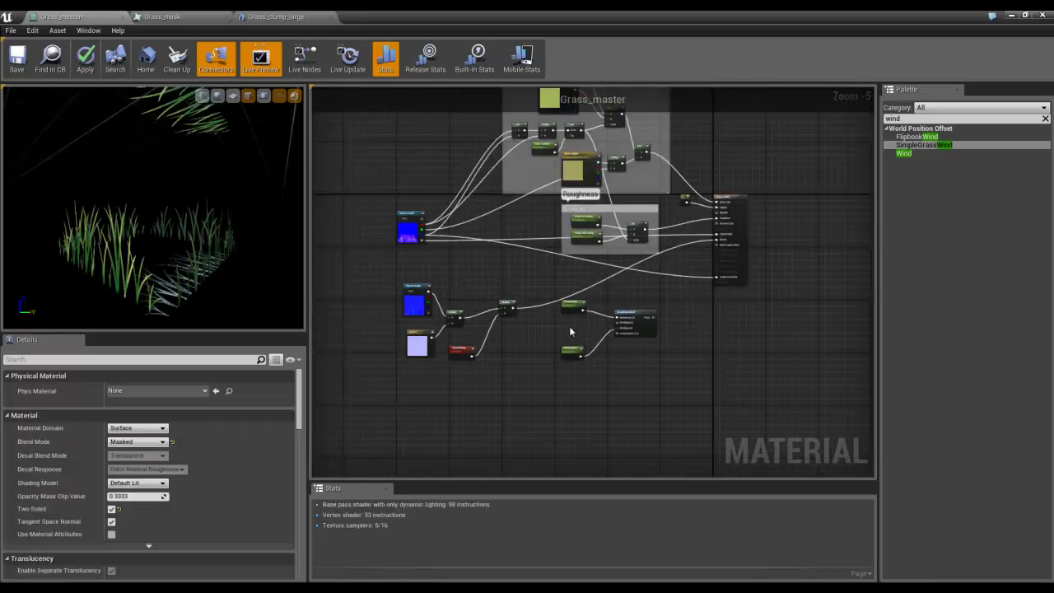
{"action": "scroll", "coordinate": [569, 326], "scroll_direction": "down", "scroll_amount": 1}
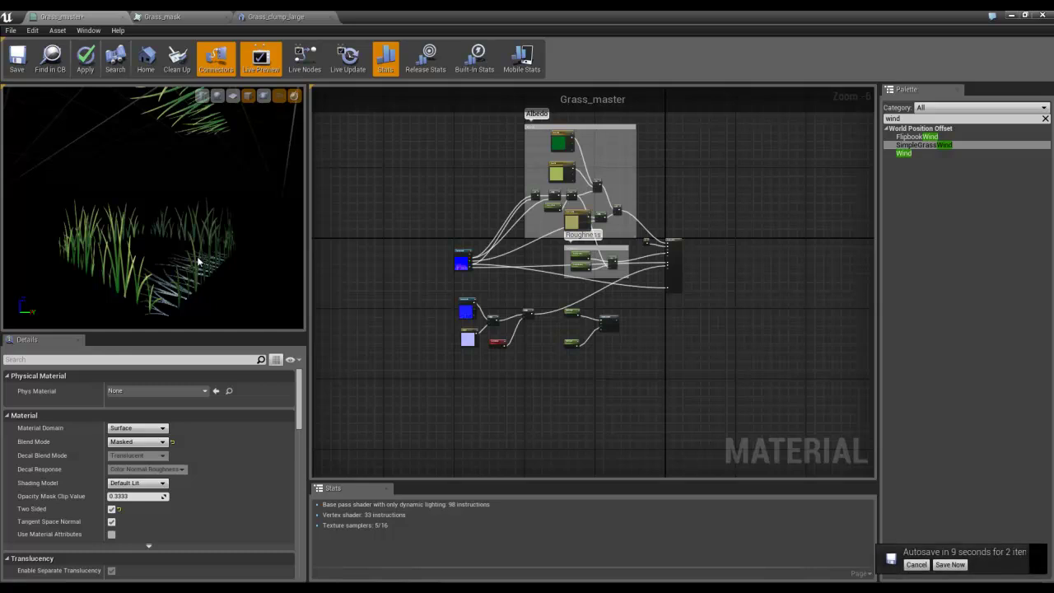
{"action": "scroll", "coordinate": [458, 270], "scroll_direction": "up", "scroll_amount": 2}
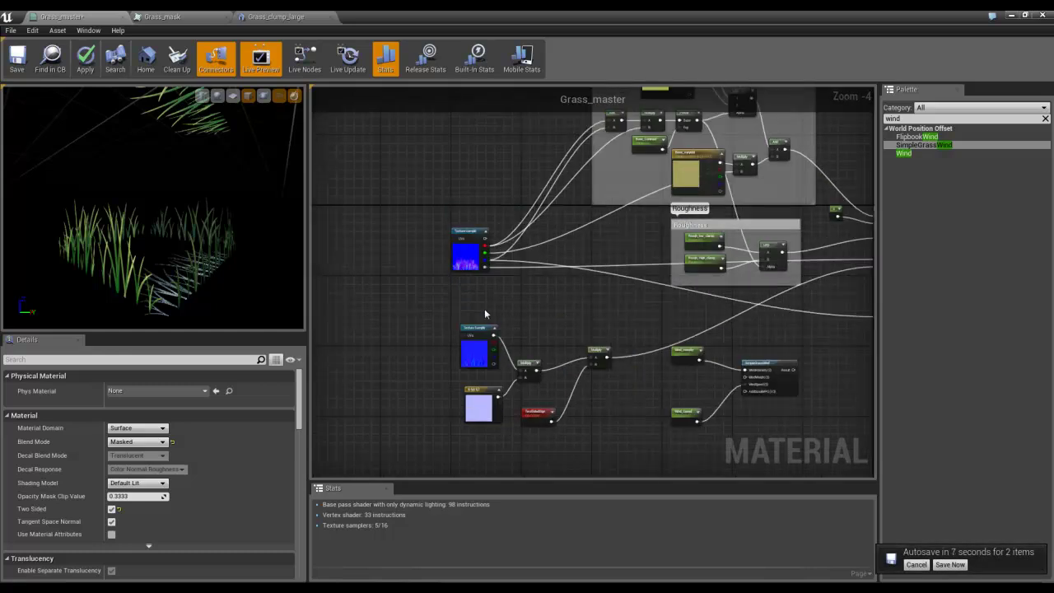
{"action": "scroll", "coordinate": [489, 321], "scroll_direction": "down", "scroll_amount": 1}
{"action": "left_click_drag", "start_coordinate": [527, 388], "coordinate": [541, 392]}
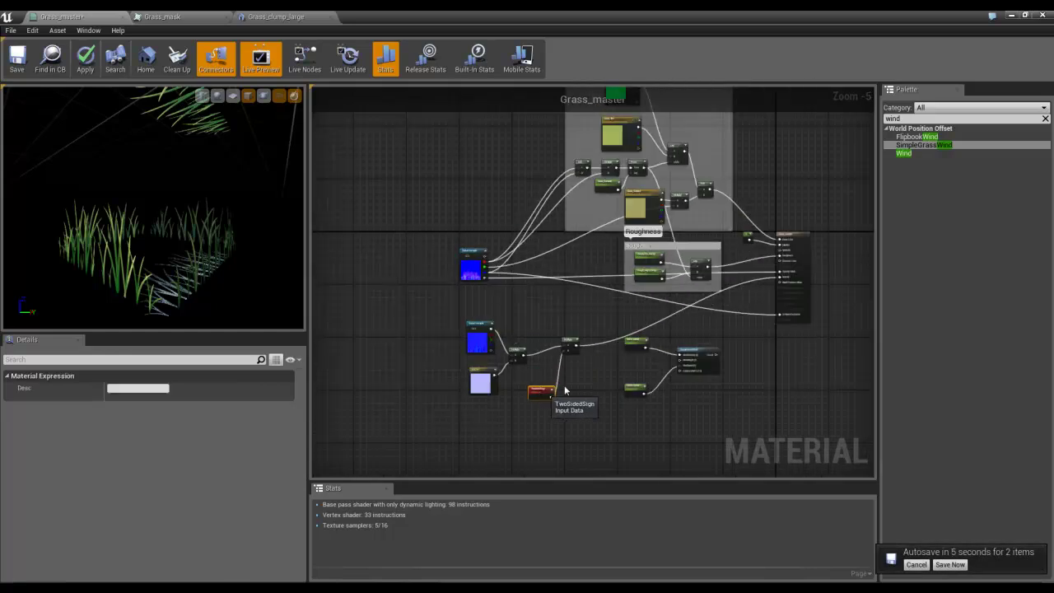
Find VertexColor with a 'vert' Palette search and add a Vertex Color node to the graph.
{"action": "type", "text": "vert"}
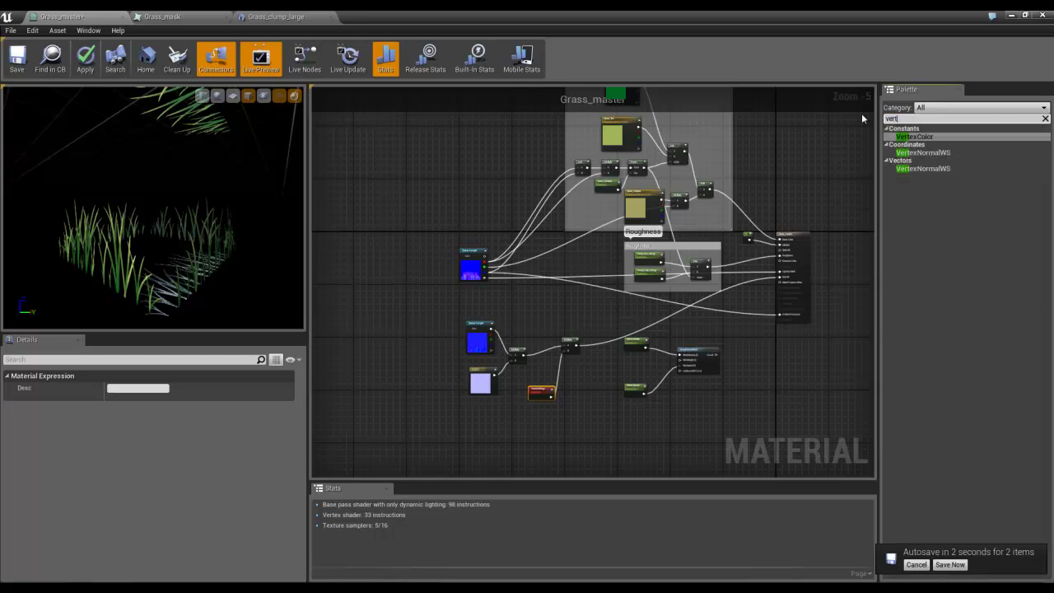
{"action": "left_click", "coordinate": [934, 137]}
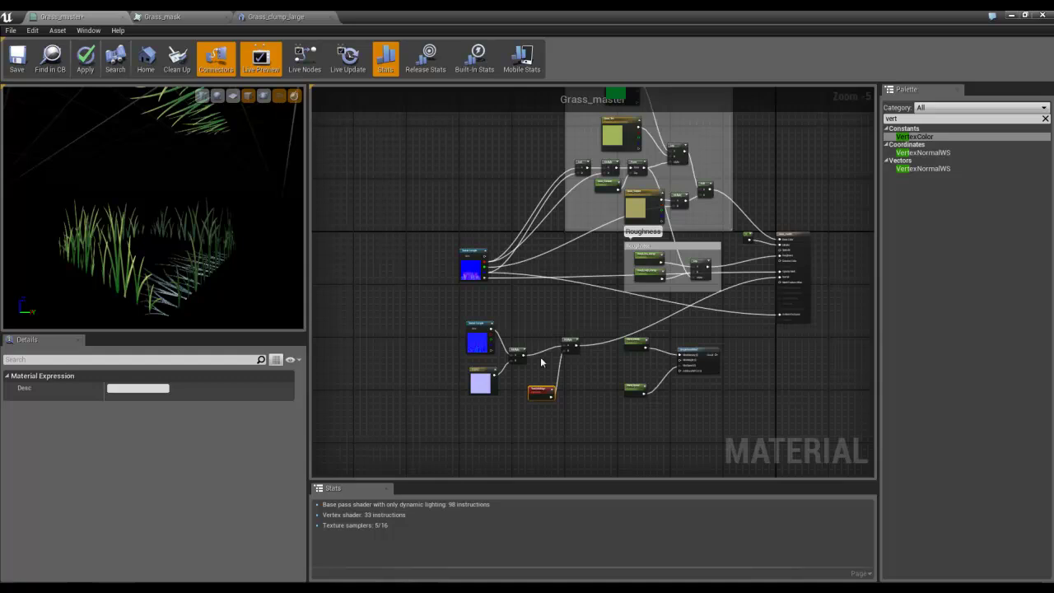
{"action": "left_click_drag", "start_coordinate": [914, 137], "coordinate": [579, 296]}
{"action": "scroll", "coordinate": [620, 390], "scroll_direction": "up", "scroll_amount": 5}
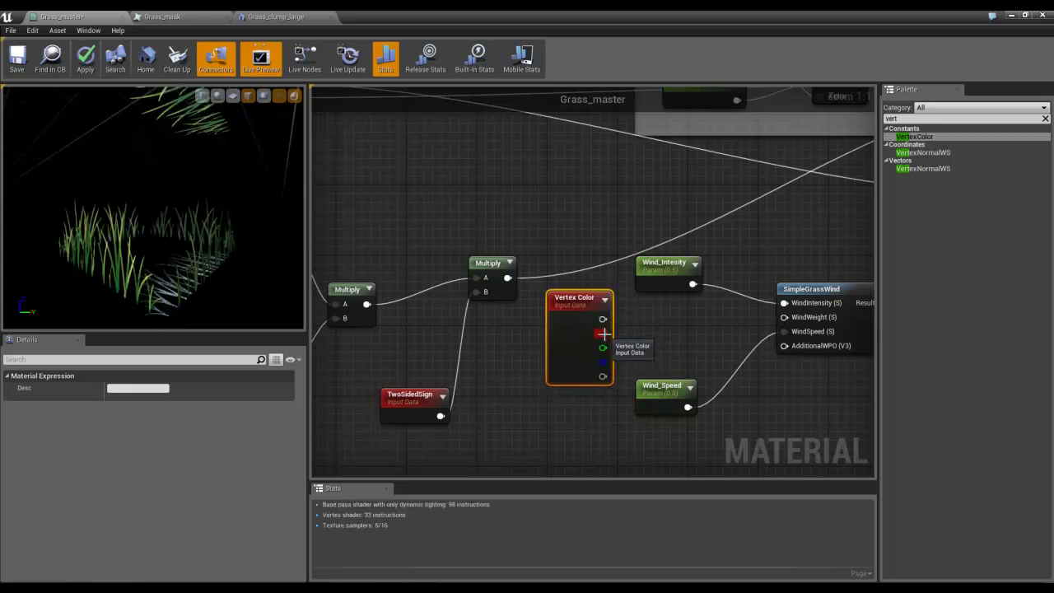
Wire Vertex Color's R channel into WindWeight and rearrange the Wind_Speed and Wind_Intesity nodes.
{"action": "left_click_drag", "start_coordinate": [603, 333], "coordinate": [712, 317]}
{"action": "left_click_drag", "start_coordinate": [769, 329], "coordinate": [784, 317]}
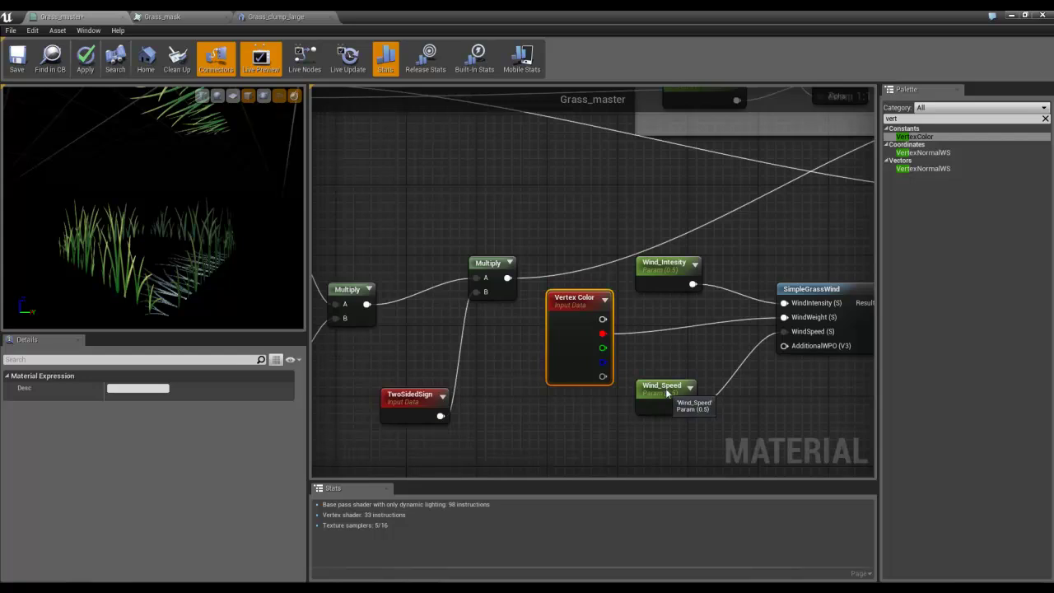
{"action": "left_click_drag", "start_coordinate": [663, 387], "coordinate": [663, 361]}
{"action": "left_click_drag", "start_coordinate": [663, 270], "coordinate": [666, 296]}
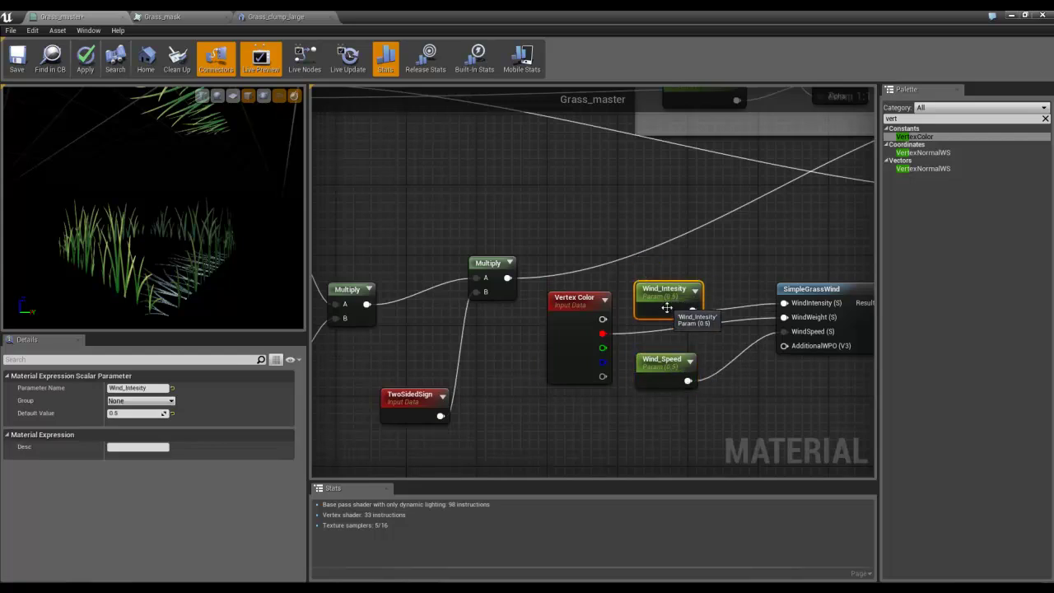
Put the Wind_Speed parameter into the Wind parameter group.
{"action": "double_click", "coordinate": [140, 401]}
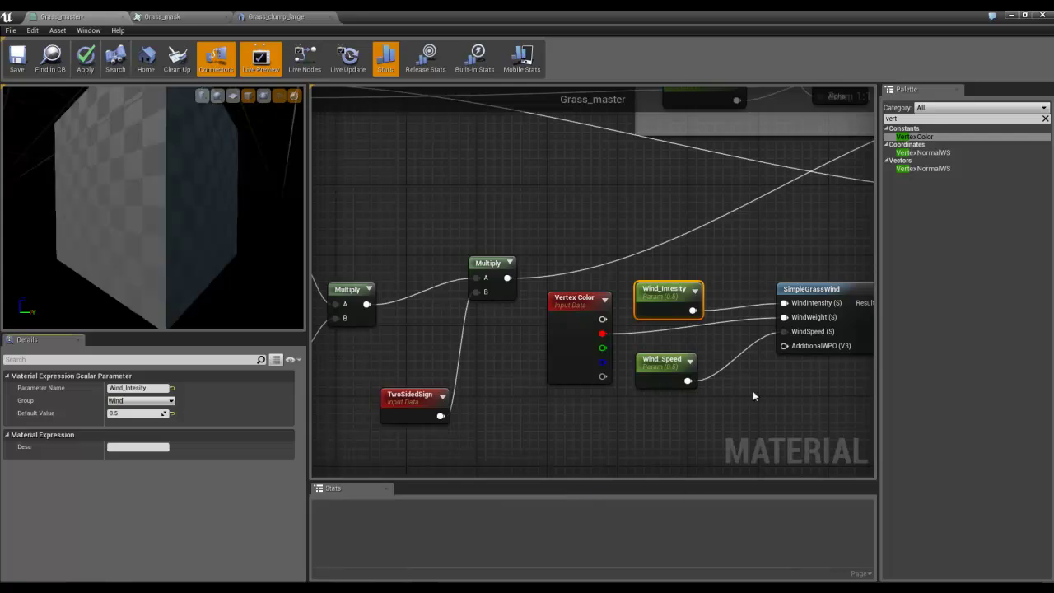
{"action": "left_click", "coordinate": [665, 371]}
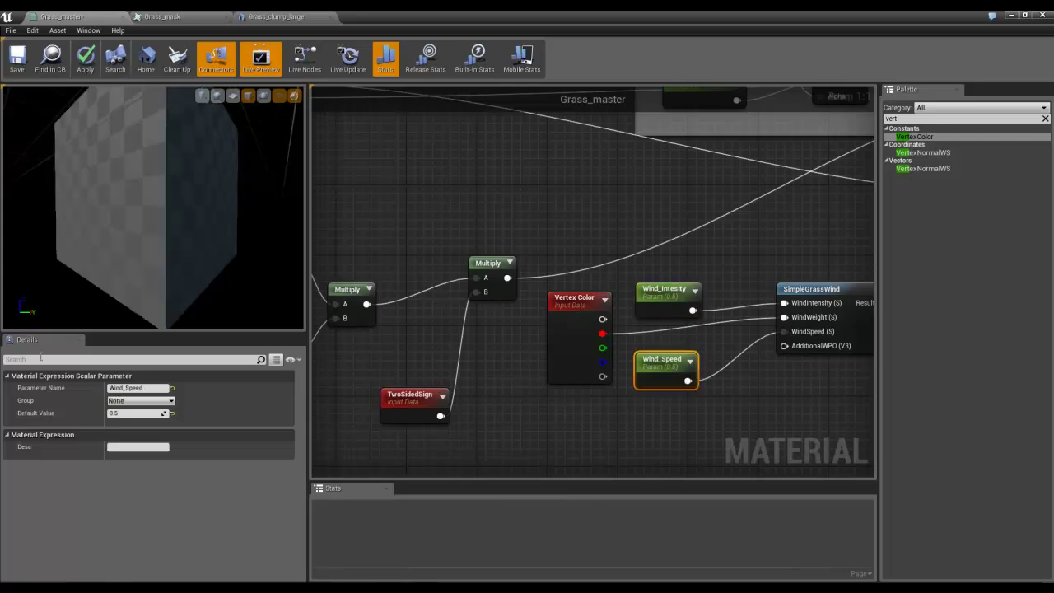
{"action": "left_click", "coordinate": [173, 401]}
{"action": "left_click", "coordinate": [165, 426]}
{"action": "left_click", "coordinate": [605, 413]}
Assign Rough_low_clamp and Rough_High_clamp to the Roughness parameter group.
{"action": "scroll", "coordinate": [574, 356], "scroll_direction": "down", "scroll_amount": 4}
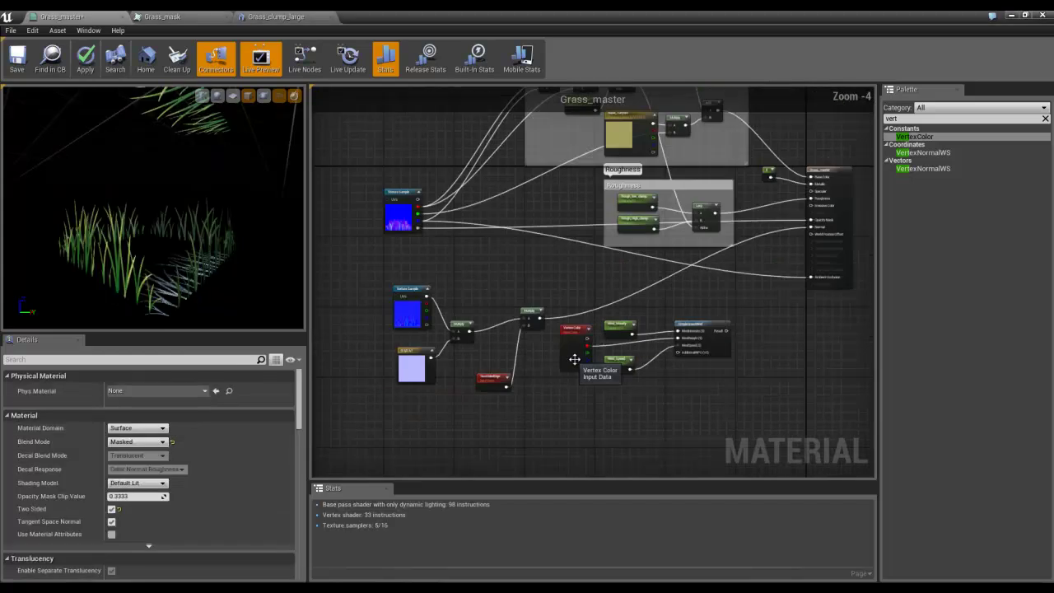
{"action": "scroll", "coordinate": [660, 189], "scroll_direction": "up", "scroll_amount": 2}
{"action": "left_click", "coordinate": [623, 203]}
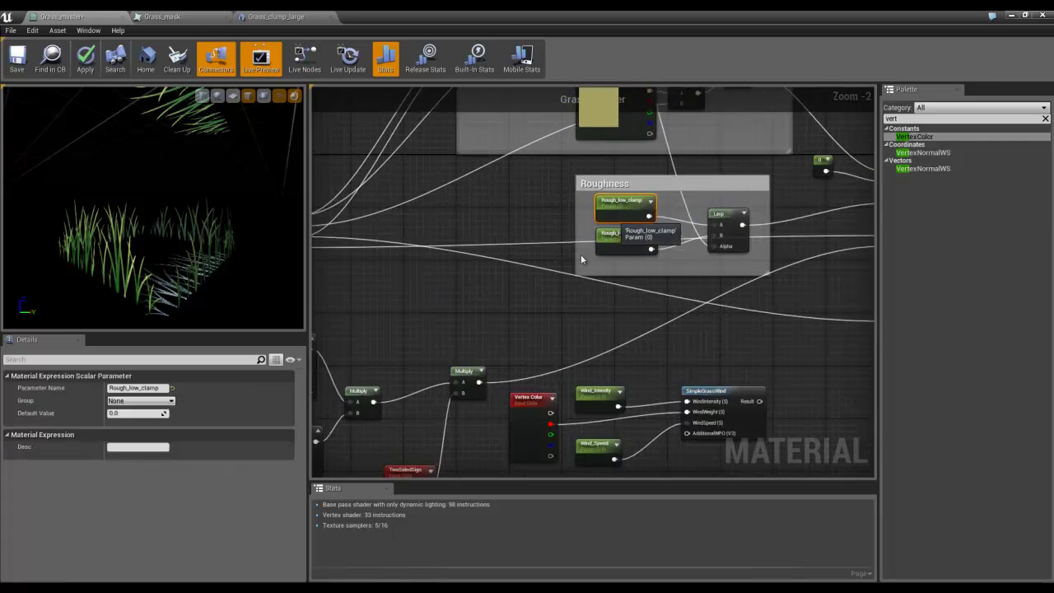
{"action": "left_click", "coordinate": [131, 401]}
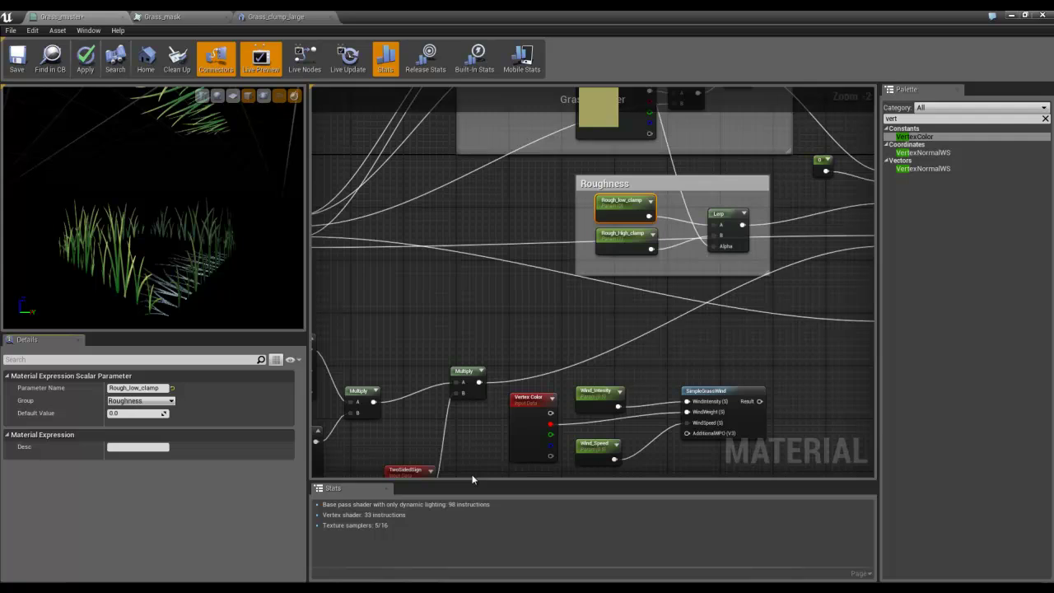
{"action": "left_click", "coordinate": [623, 236]}
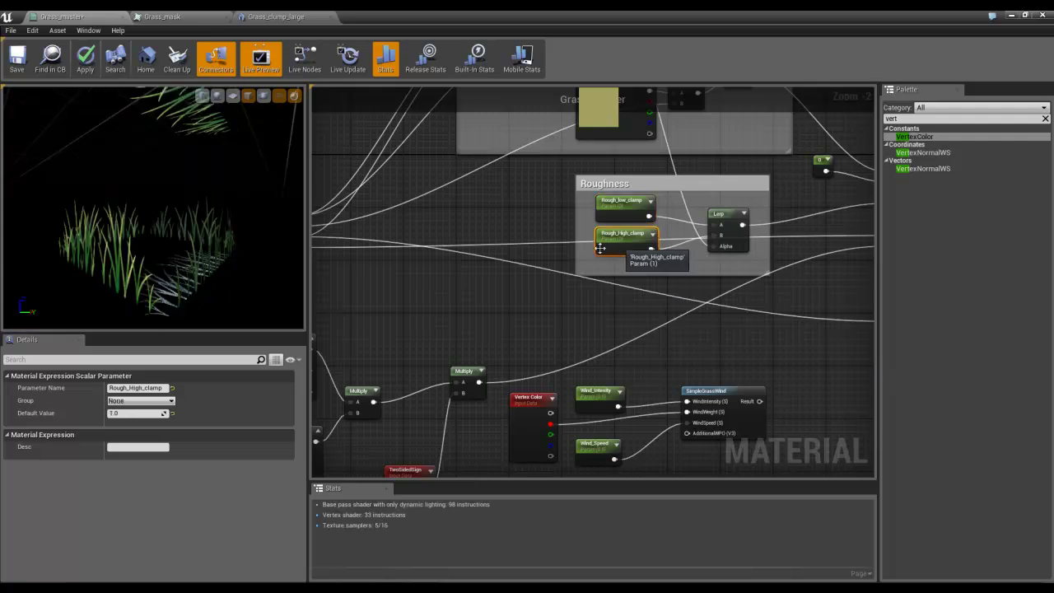
{"action": "left_click", "coordinate": [170, 402]}
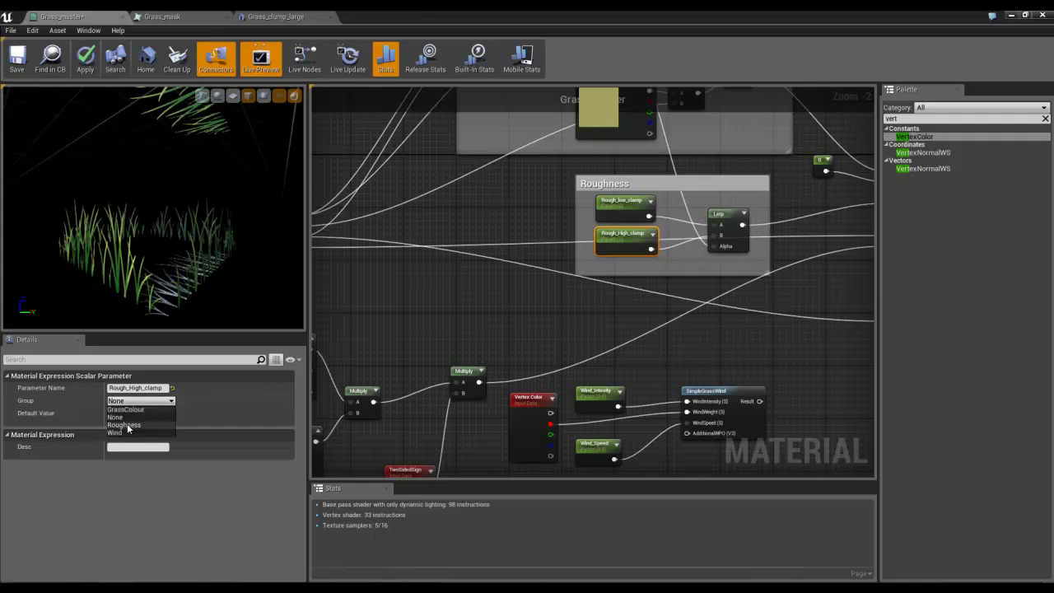
{"action": "left_click", "coordinate": [135, 423]}
Connect SimpleGrassWind's Result output to the material's World Position Offset input.
{"action": "left_click", "coordinate": [509, 336]}
{"action": "scroll", "coordinate": [508, 327], "scroll_direction": "down", "scroll_amount": 5}
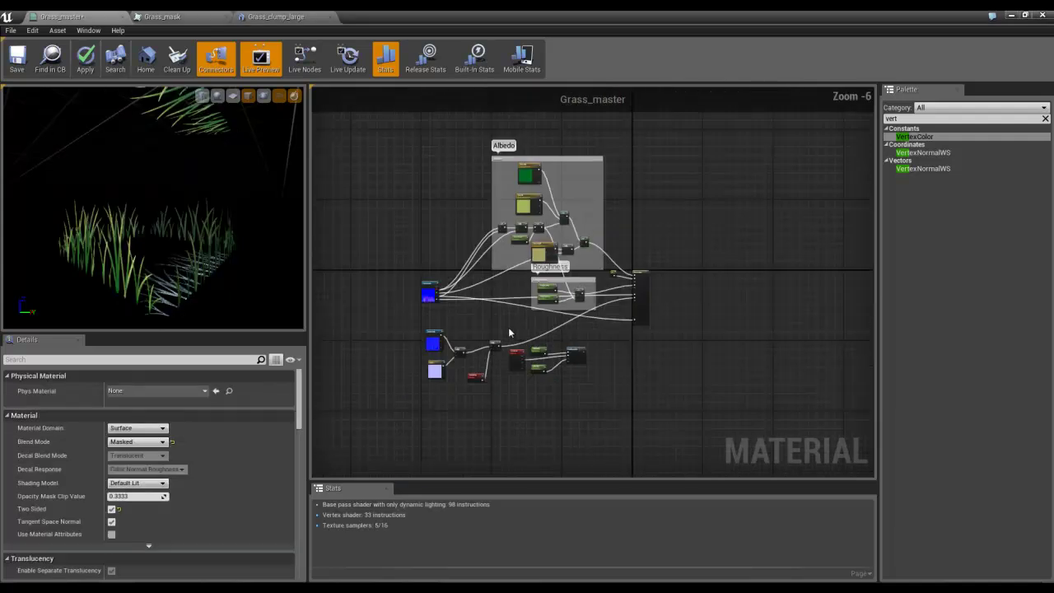
{"action": "scroll", "coordinate": [589, 291], "scroll_direction": "up", "scroll_amount": 3}
{"action": "scroll", "coordinate": [589, 291], "scroll_direction": "up", "scroll_amount": 2}
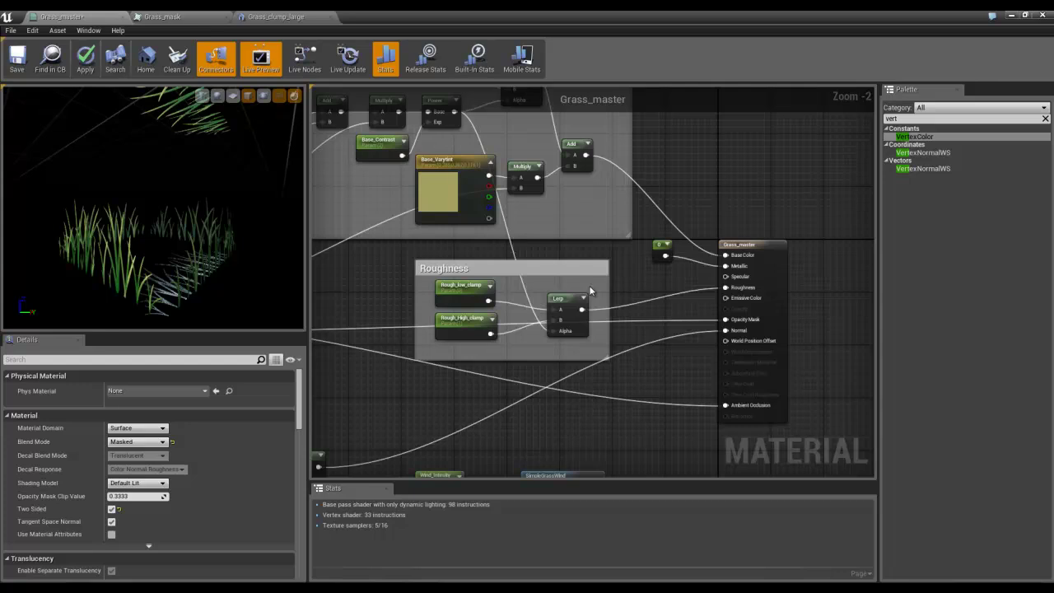
{"action": "scroll", "coordinate": [590, 291], "scroll_direction": "down", "scroll_amount": 3}
{"action": "scroll", "coordinate": [567, 413], "scroll_direction": "up", "scroll_amount": 6}
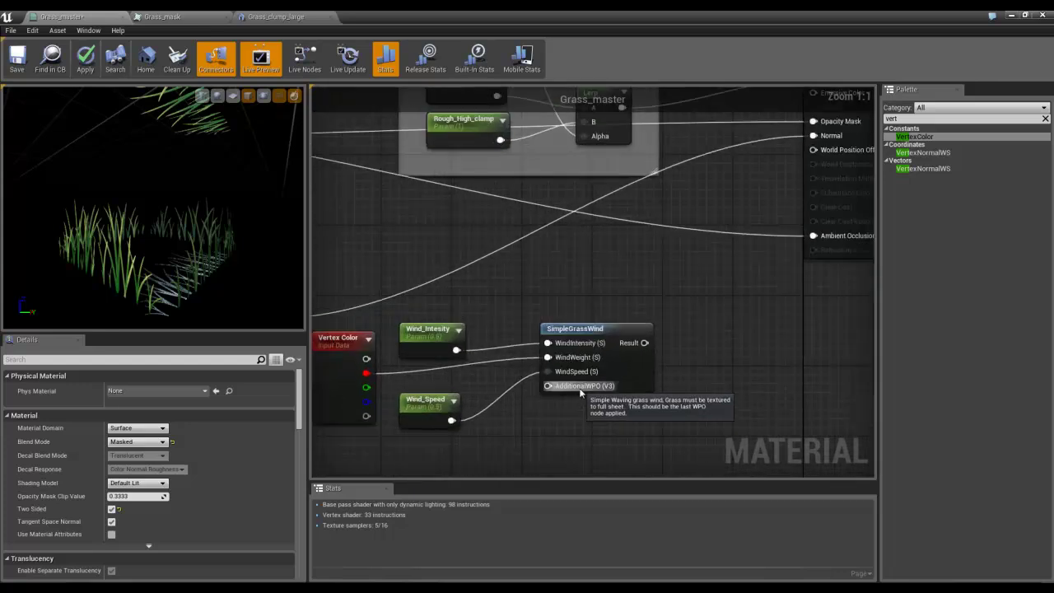
{"action": "scroll", "coordinate": [586, 395], "scroll_direction": "down", "scroll_amount": 1}
{"action": "scroll", "coordinate": [588, 404], "scroll_direction": "down", "scroll_amount": 4}
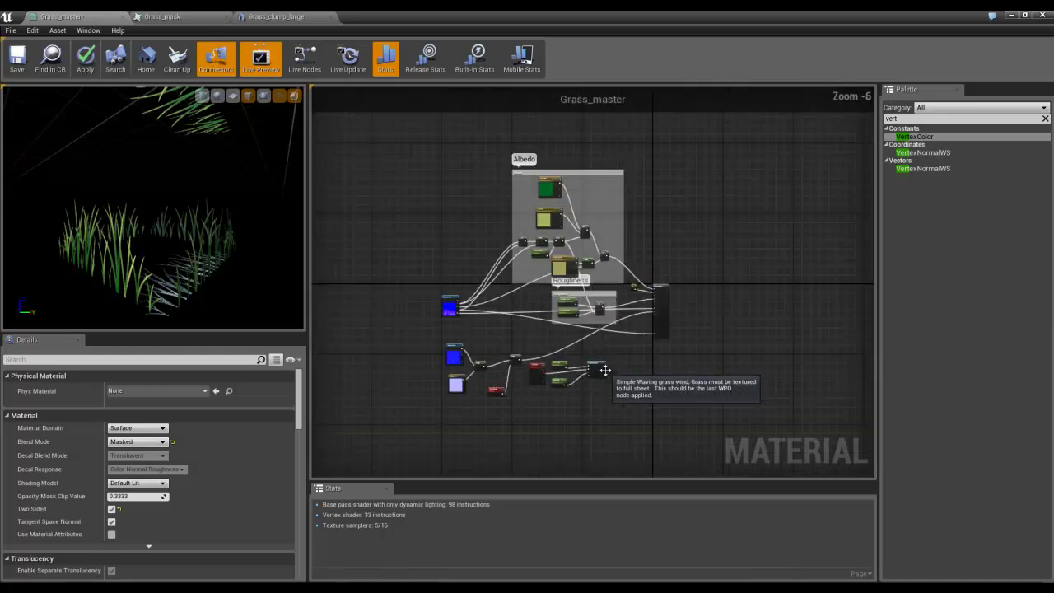
{"action": "scroll", "coordinate": [600, 267], "scroll_direction": "up", "scroll_amount": 1}
{"action": "scroll", "coordinate": [524, 185], "scroll_direction": "down", "scroll_amount": 2}
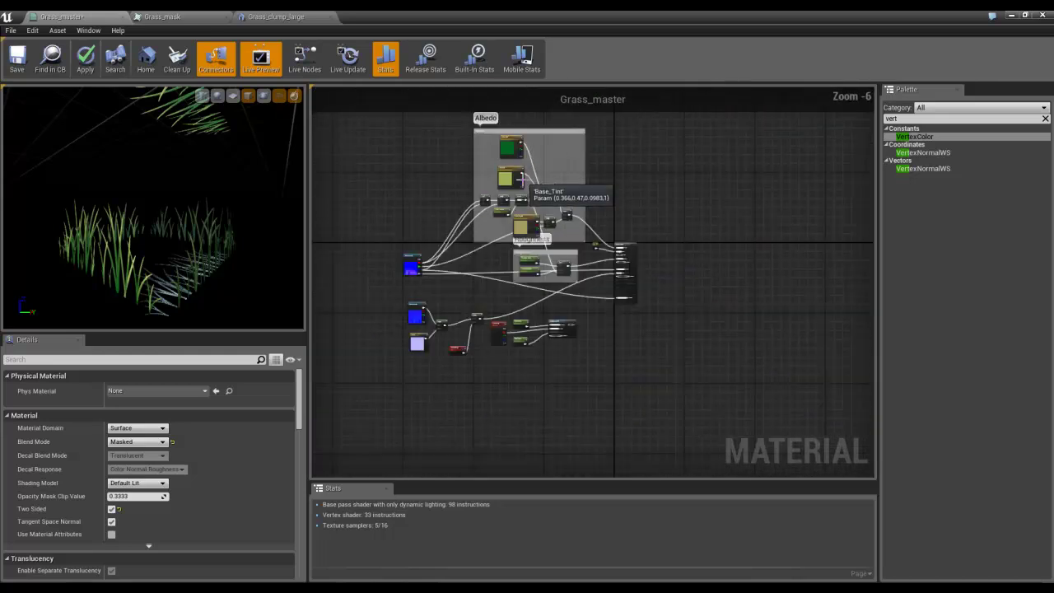
{"action": "scroll", "coordinate": [571, 220], "scroll_direction": "up", "scroll_amount": 2}
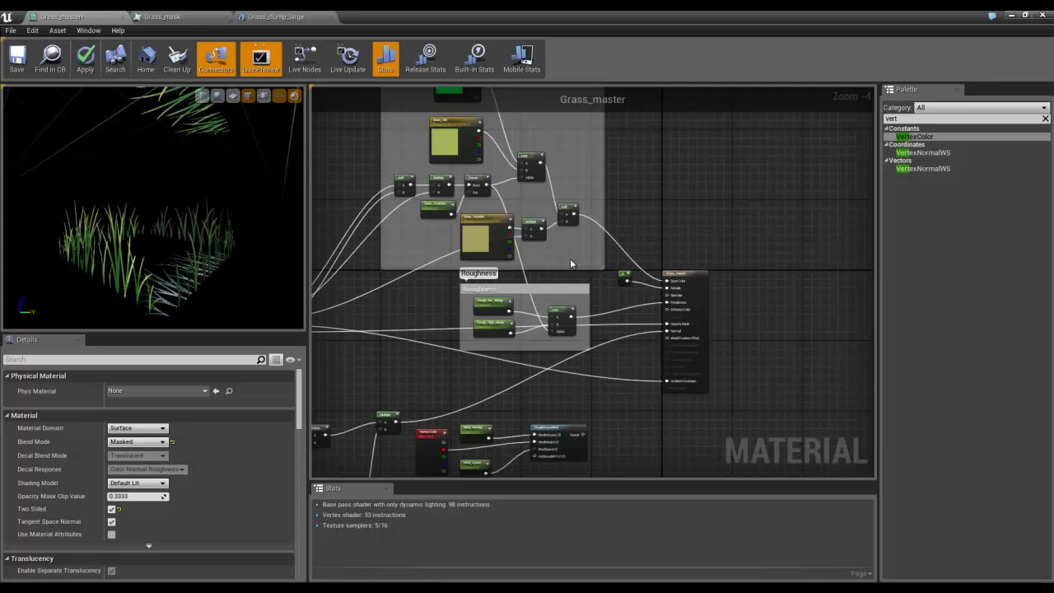
{"action": "scroll", "coordinate": [574, 261], "scroll_direction": "down", "scroll_amount": 2}
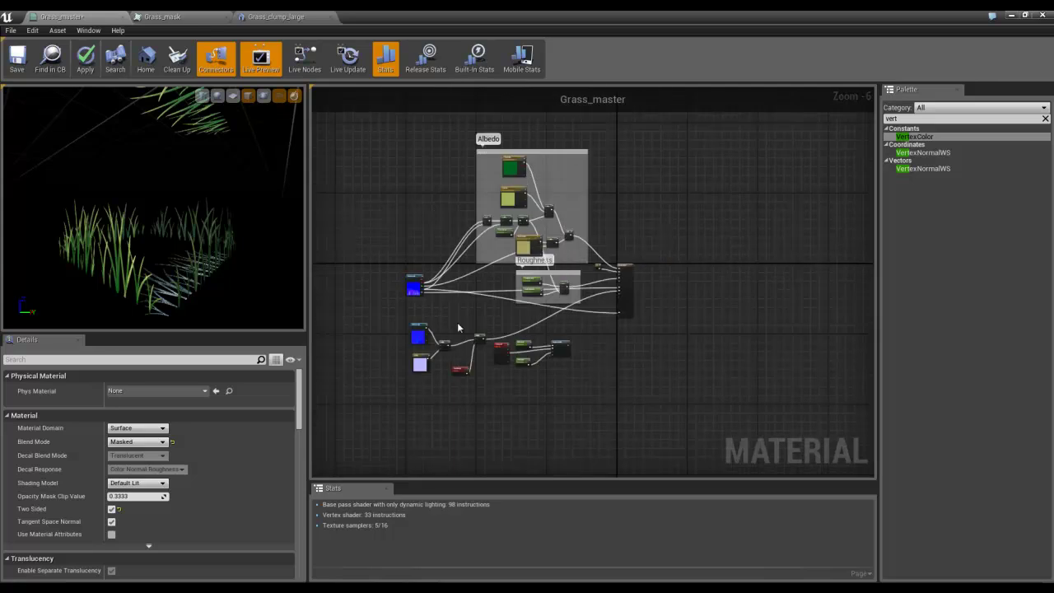
{"action": "scroll", "coordinate": [470, 313], "scroll_direction": "up", "scroll_amount": 2}
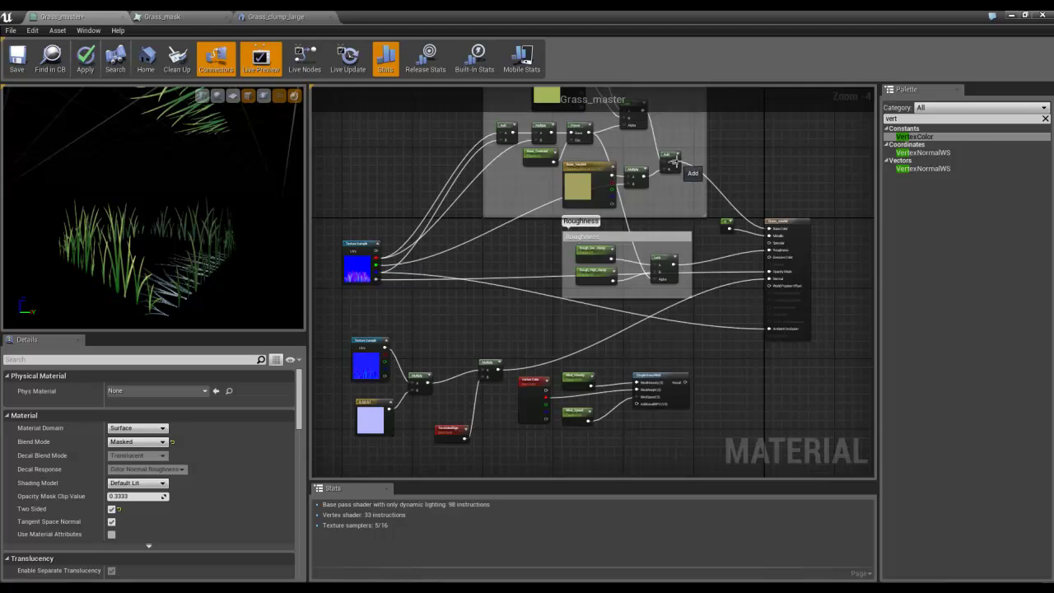
{"action": "left_click_drag", "start_coordinate": [673, 161], "coordinate": [639, 405]}
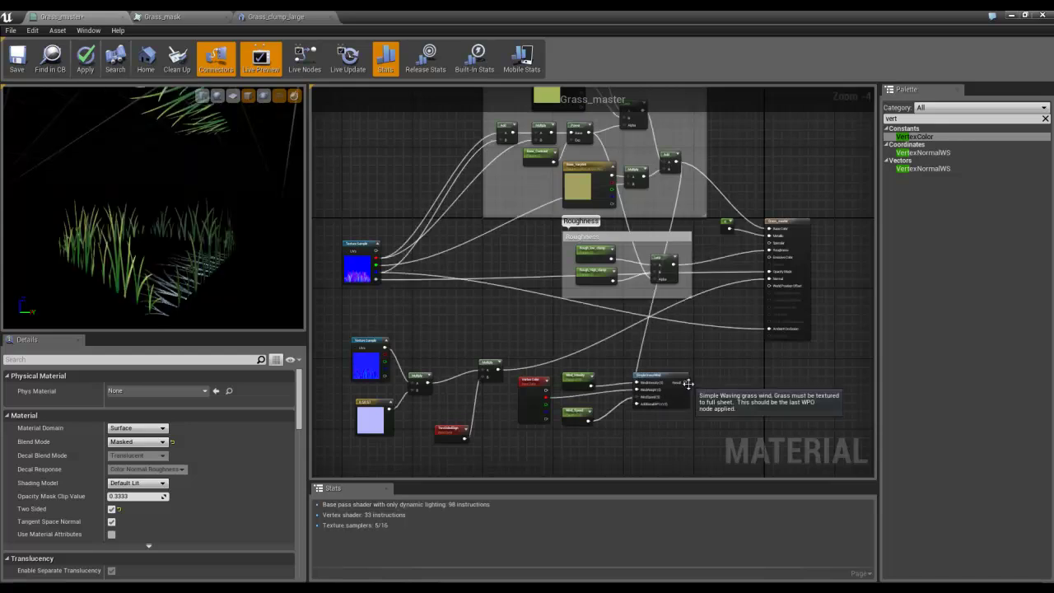
{"action": "left_click_drag", "start_coordinate": [685, 382], "coordinate": [771, 287]}
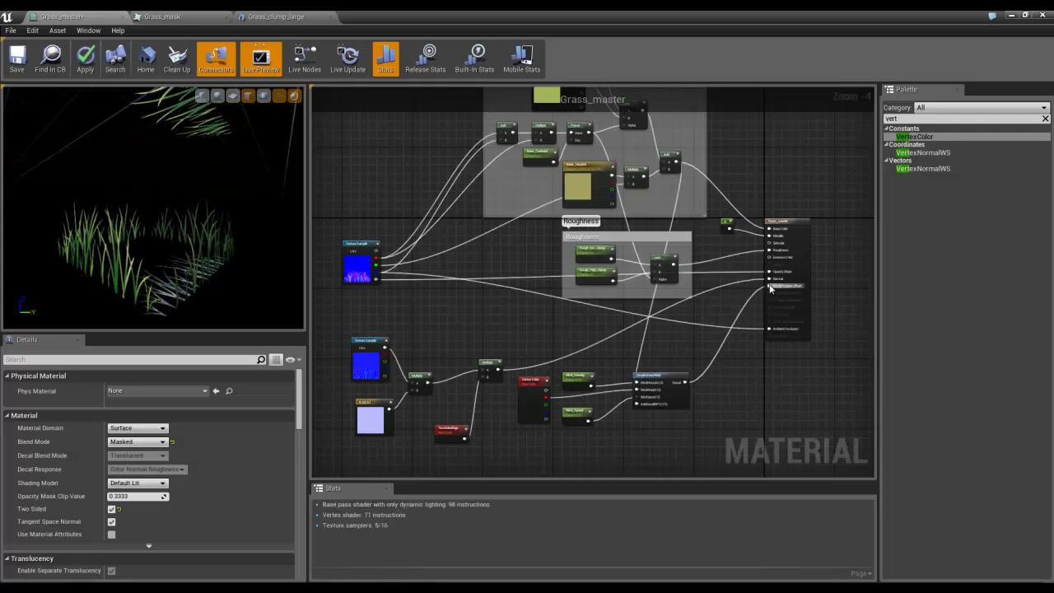
Cluster Wind_Intensity, Wind_Speed and Vertex Color beside SimpleGrassWind and select all four nodes.
{"action": "left_click_drag", "start_coordinate": [669, 382], "coordinate": [713, 367]}
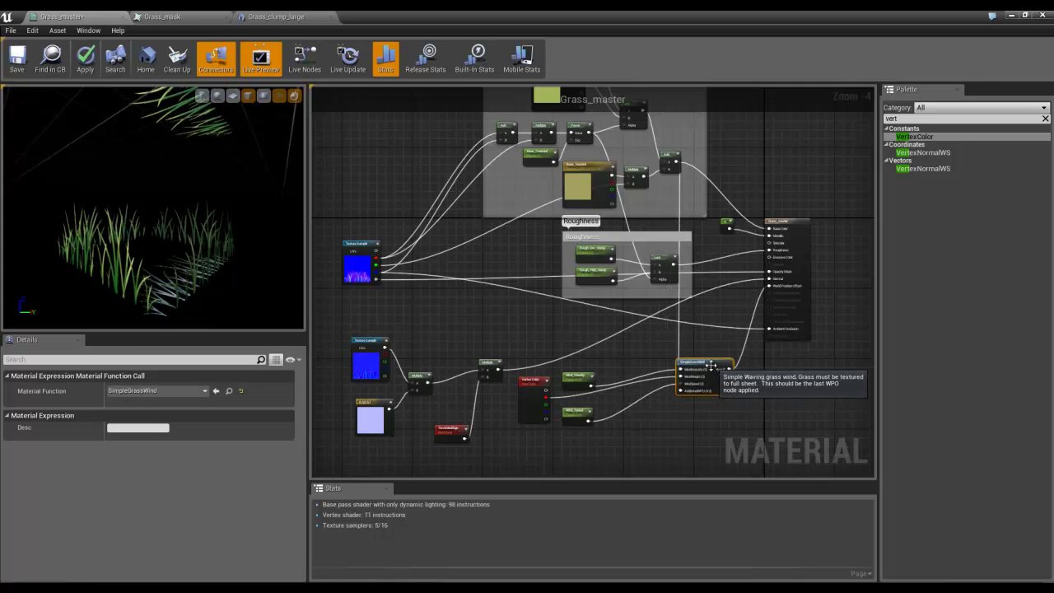
{"action": "left_click_drag", "start_coordinate": [581, 383], "coordinate": [643, 370]}
{"action": "left_click_drag", "start_coordinate": [583, 416], "coordinate": [645, 405]}
{"action": "left_click_drag", "start_coordinate": [536, 395], "coordinate": [595, 382]}
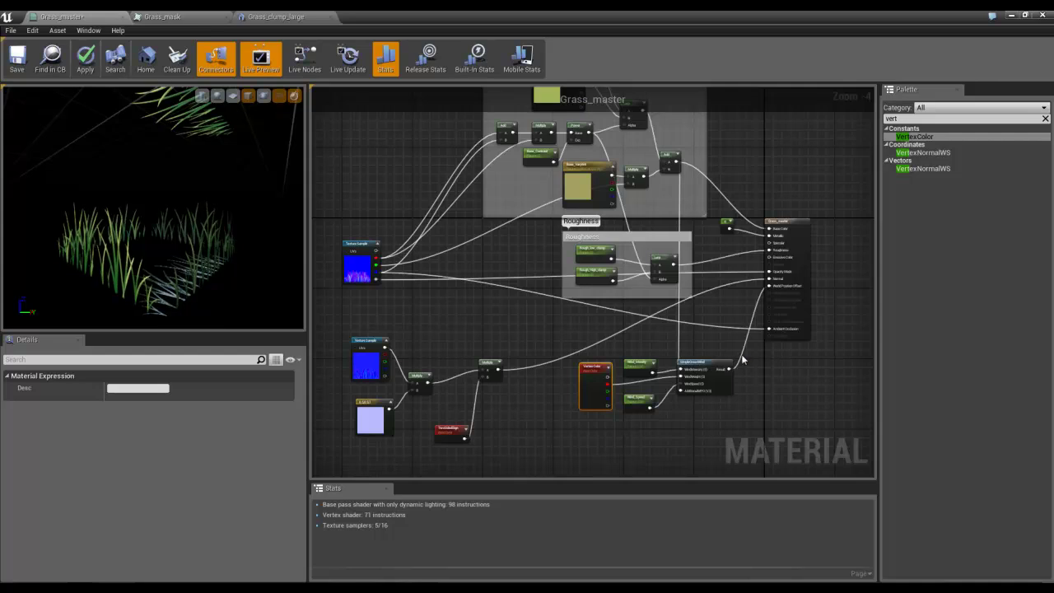
{"action": "left_click_drag", "start_coordinate": [749, 355], "coordinate": [570, 426]}
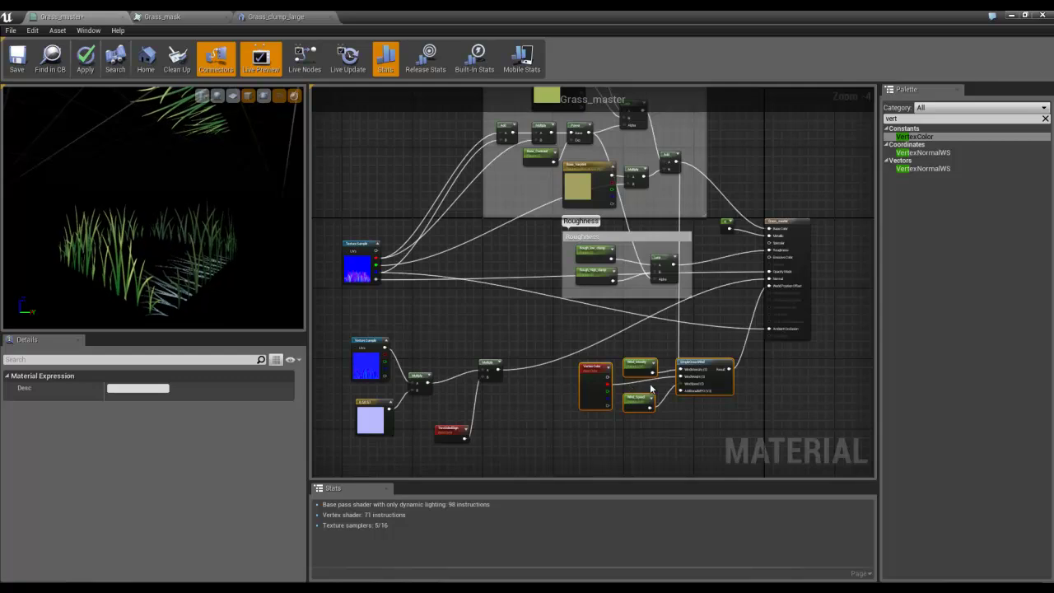
Wrap the selected wind nodes in a comment titled 'Wind'.
{"action": "key", "text": "c"}
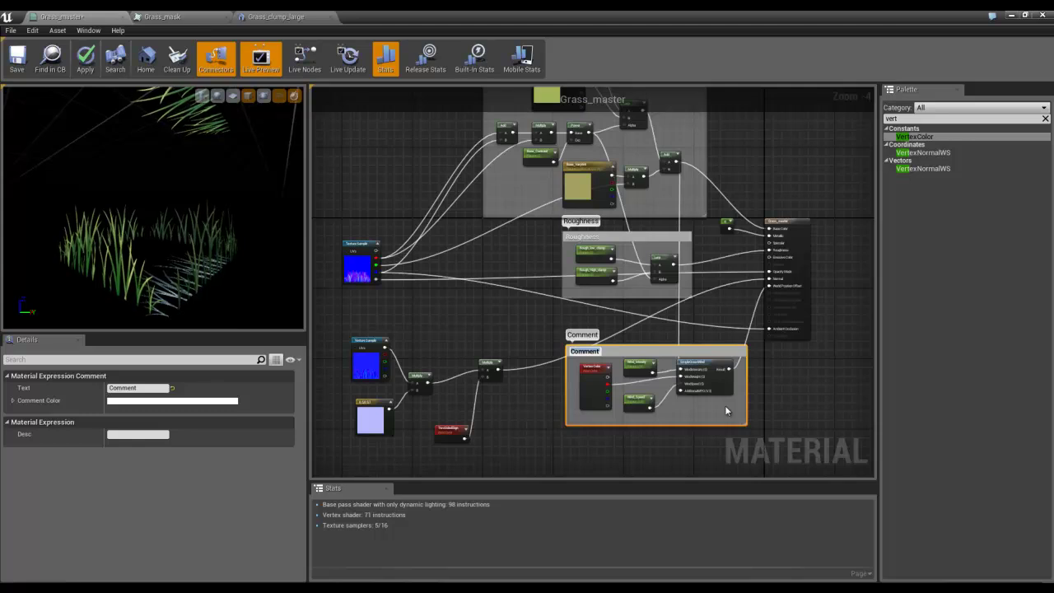
{"action": "type", "text": "Wind"}
{"action": "key", "text": "Return"}
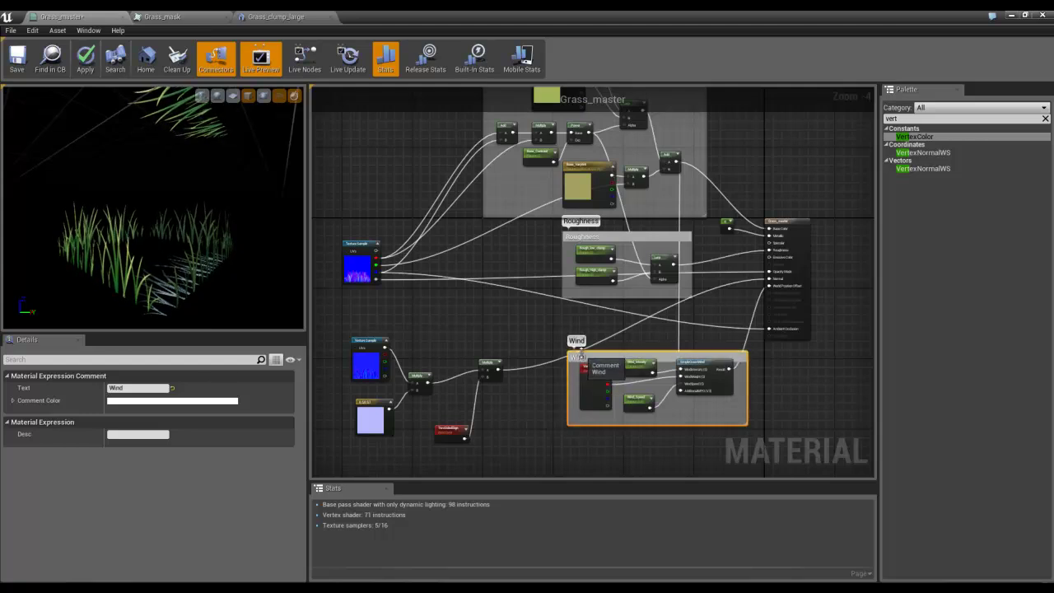
Reposition the Wind comment box and shift the material result node slightly right.
{"action": "left_click", "coordinate": [579, 338]}
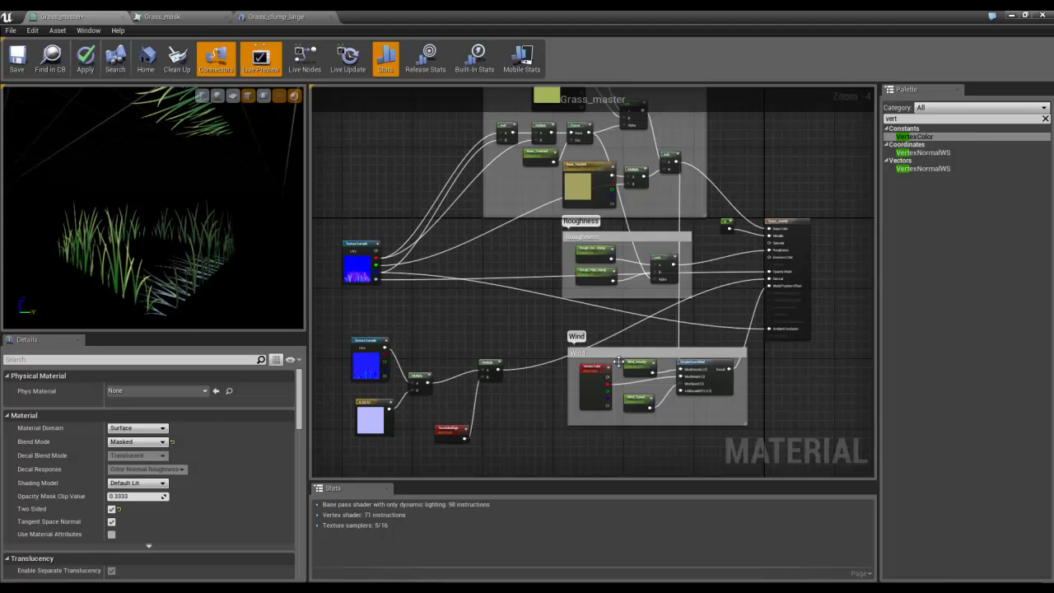
{"action": "left_click_drag", "start_coordinate": [617, 366], "coordinate": [623, 401]}
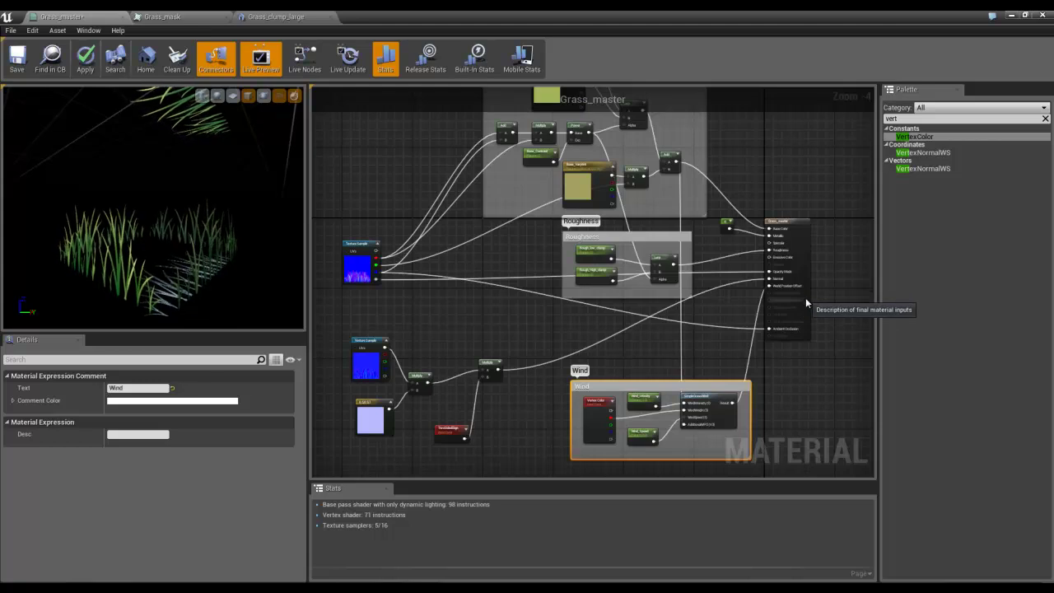
{"action": "left_click_drag", "start_coordinate": [804, 294], "coordinate": [824, 293]}
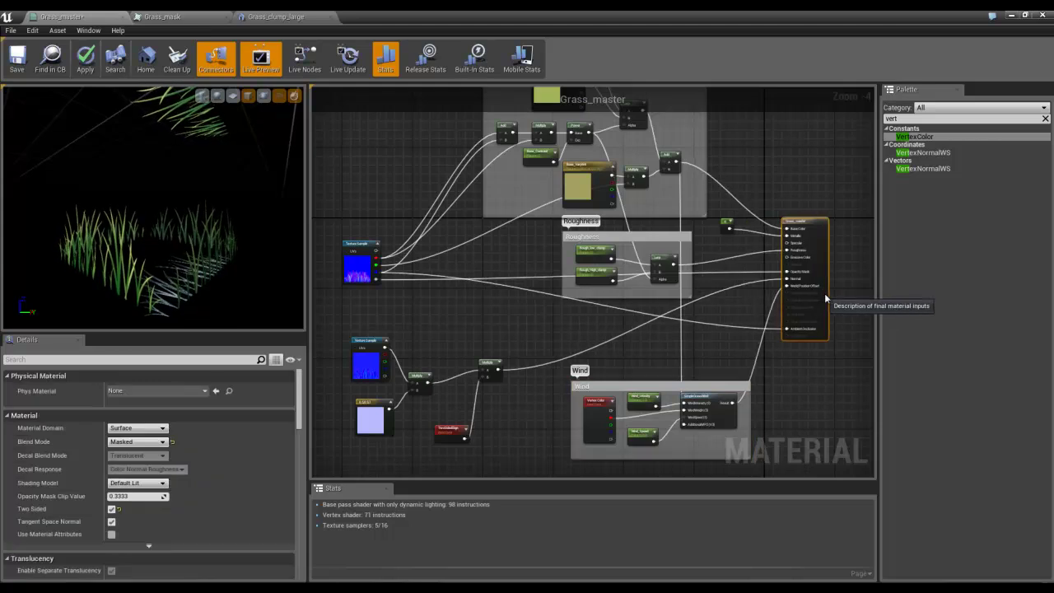
{"action": "left_click", "coordinate": [824, 365]}
{"action": "scroll", "coordinate": [791, 363], "scroll_direction": "down", "scroll_amount": 3}
{"action": "scroll", "coordinate": [714, 382], "scroll_direction": "up", "scroll_amount": 2}
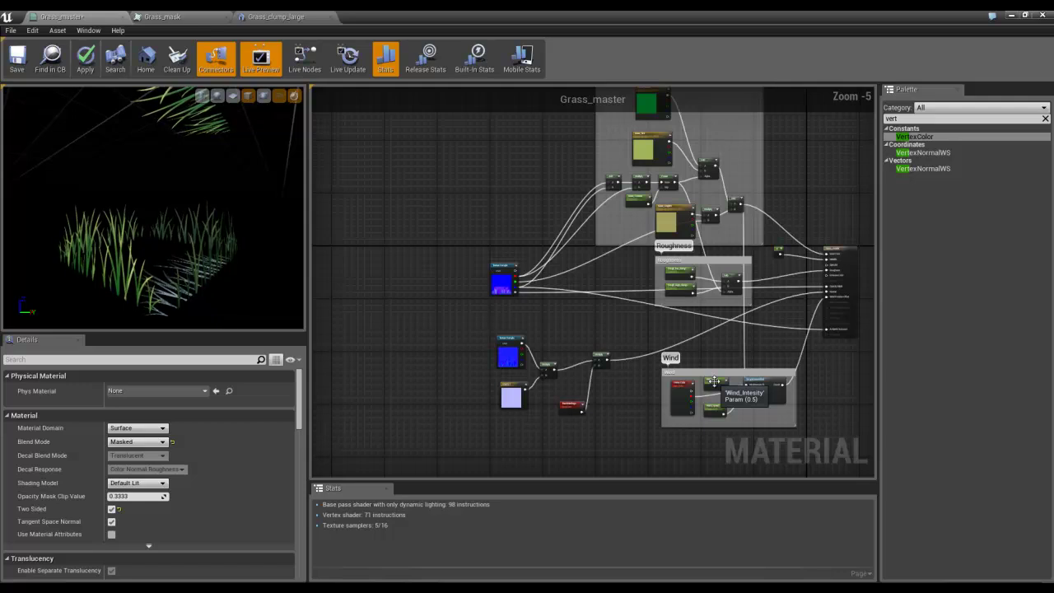
Apply the Grass_master changes and move the material editor aside to show the level.
{"action": "left_click", "coordinate": [84, 64]}
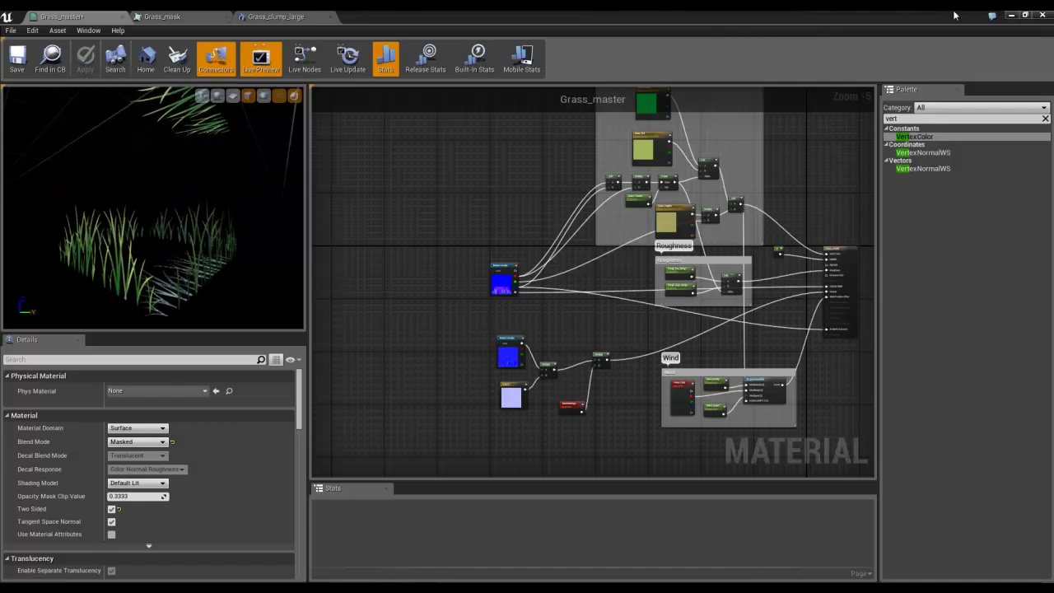
{"action": "left_click_drag", "start_coordinate": [827, 39], "coordinate": [1046, 41]}
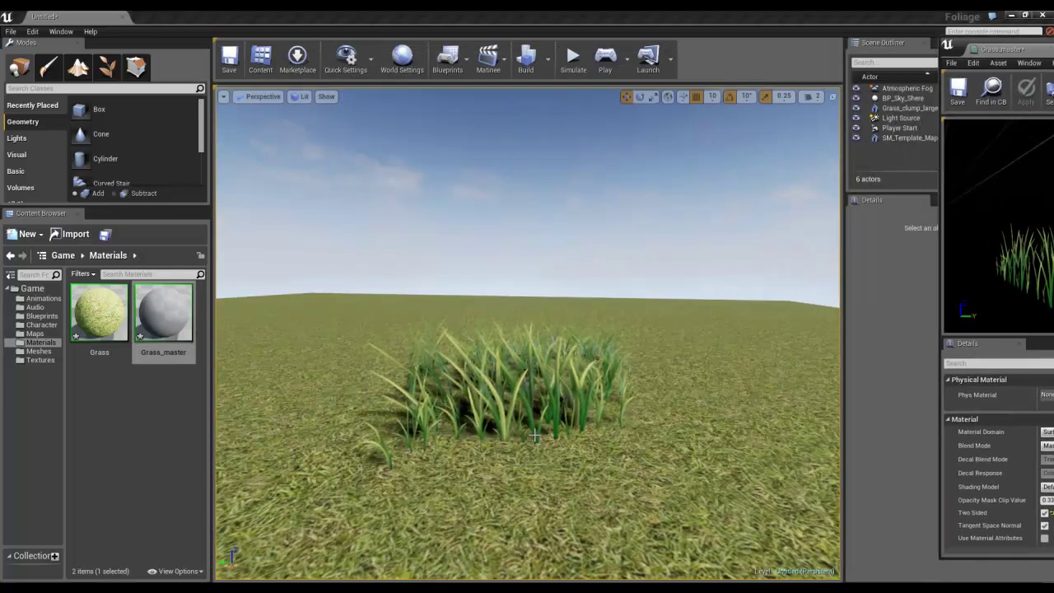
Fly the viewport camera closer to the grass clump to watch it sway.
{"action": "right_click_drag", "start_coordinate": [535, 437], "coordinate": [468, 443]}
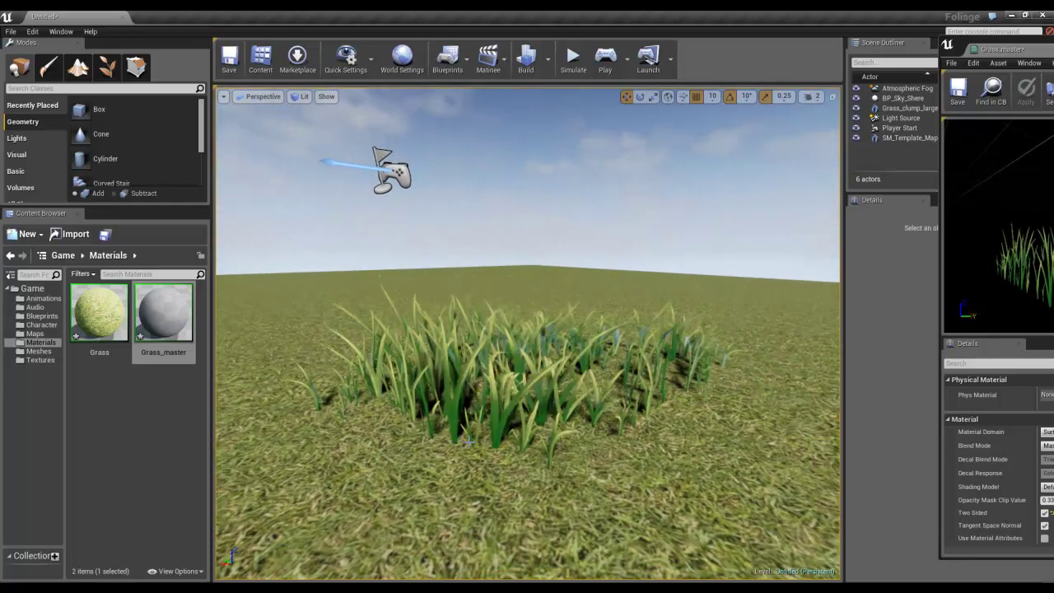